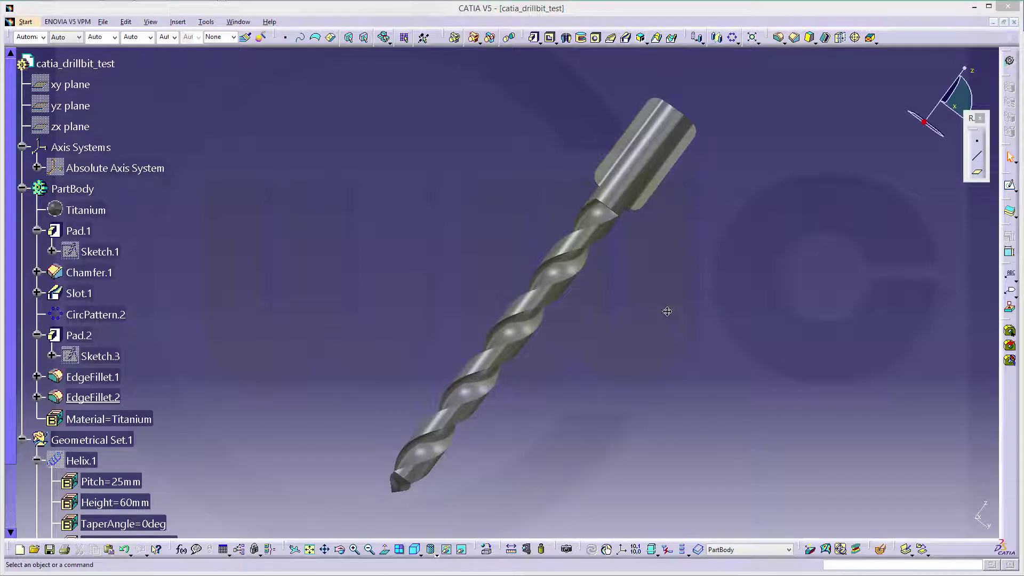
# Rotate the finished drill bit model to show it from another angle.
pyautogui.moveTo(667, 311); pyautogui.dragTo(699, 399, button='middle')
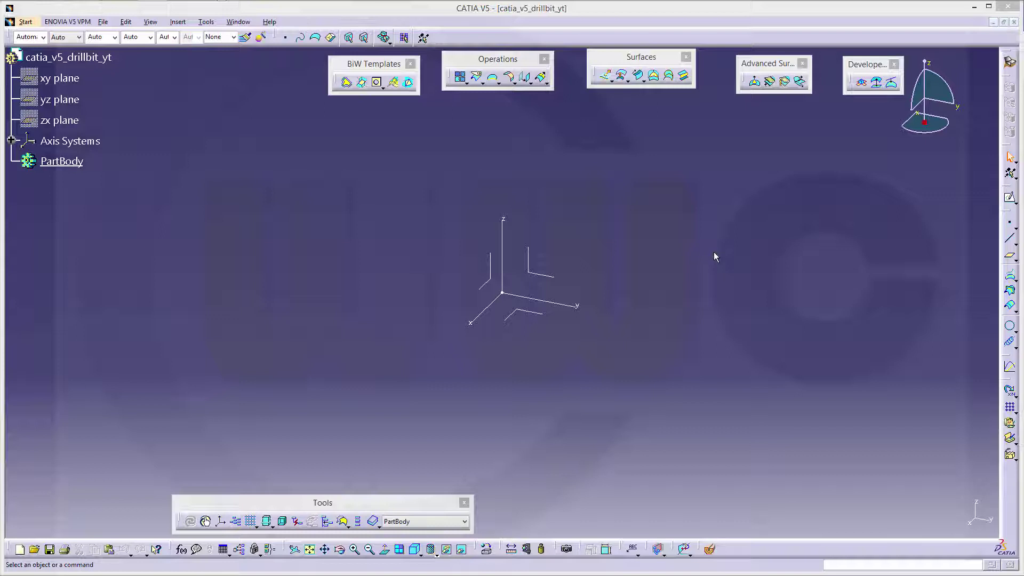
# Define a helix about the Z axis from a new point at Y=3 mm, with 25 mm pitch and 60 mm height.
pyautogui.click(1010, 345)
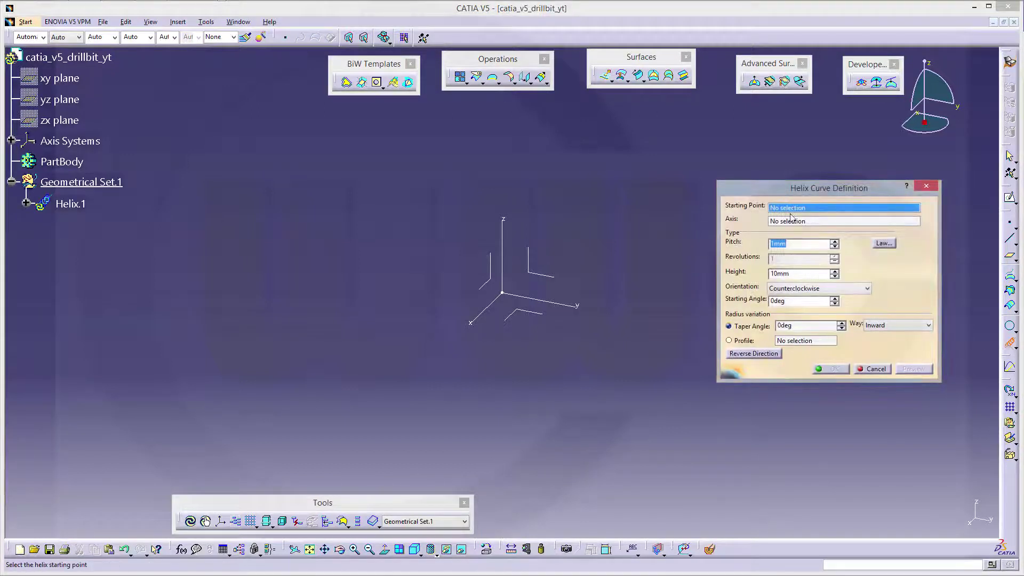
pyautogui.rightClick(791, 214)
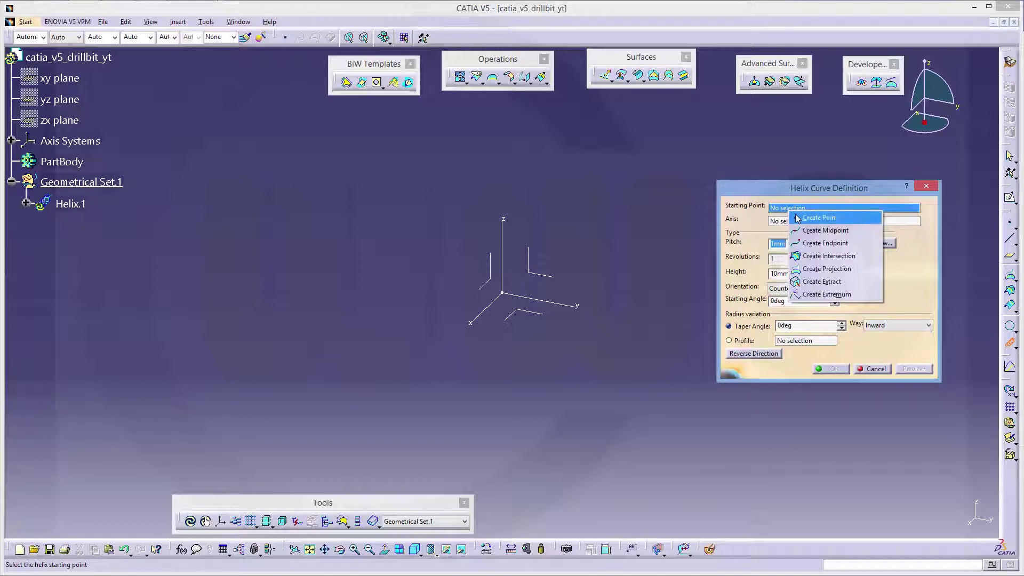
pyautogui.click(819, 217)
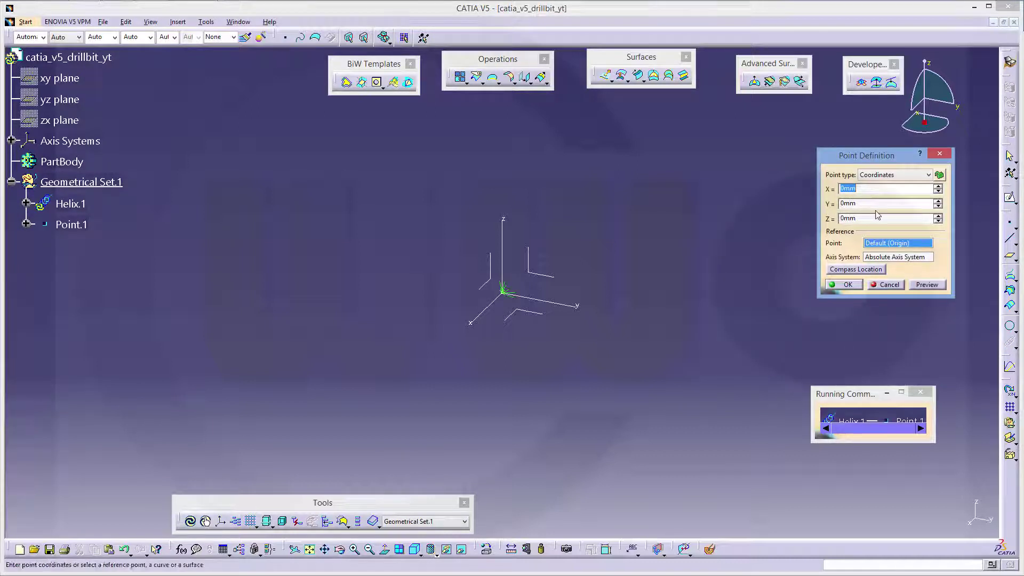
pyautogui.press('Tab')
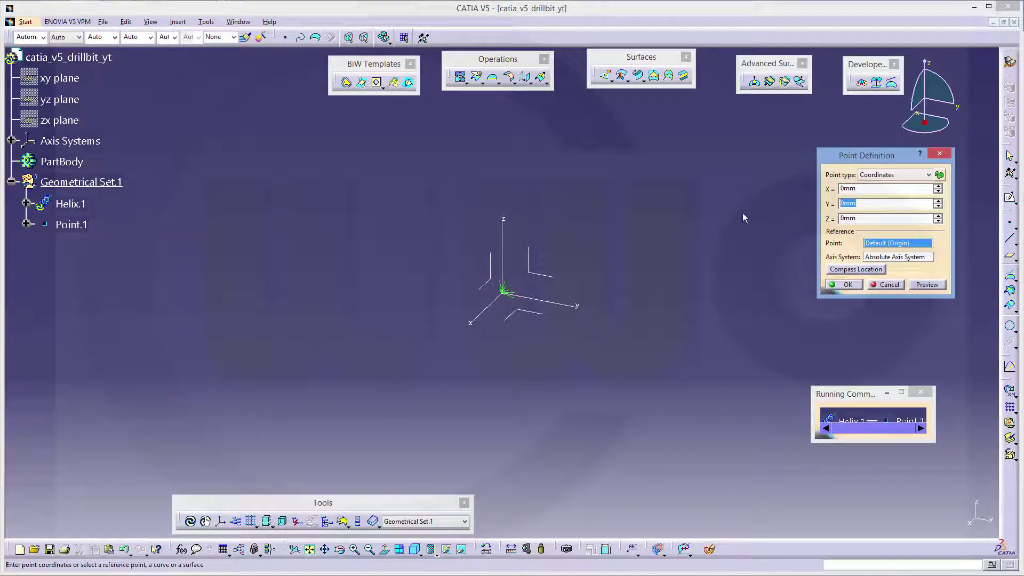
pyautogui.write('3')
pyautogui.click(848, 286)
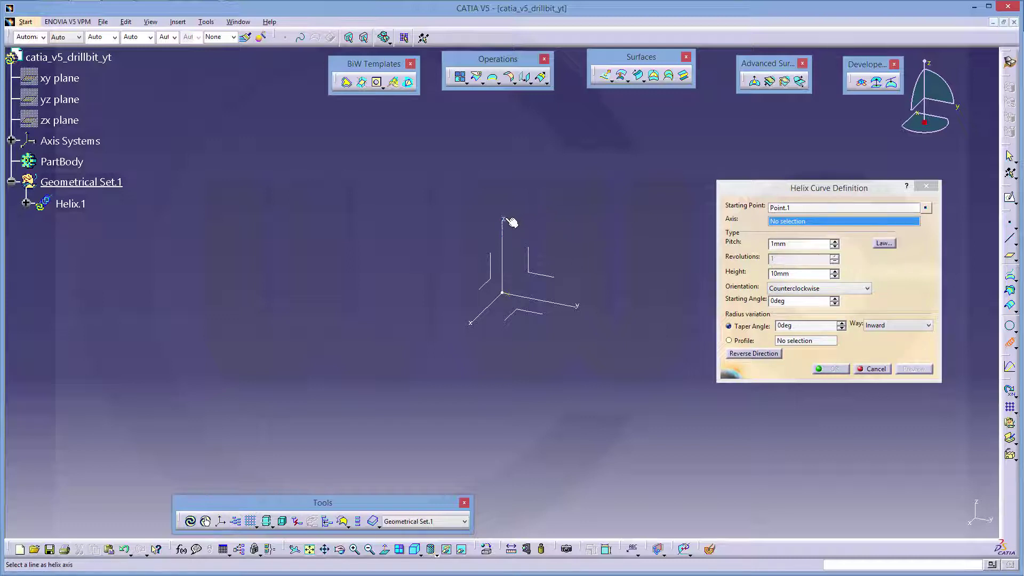
pyautogui.click(511, 222)
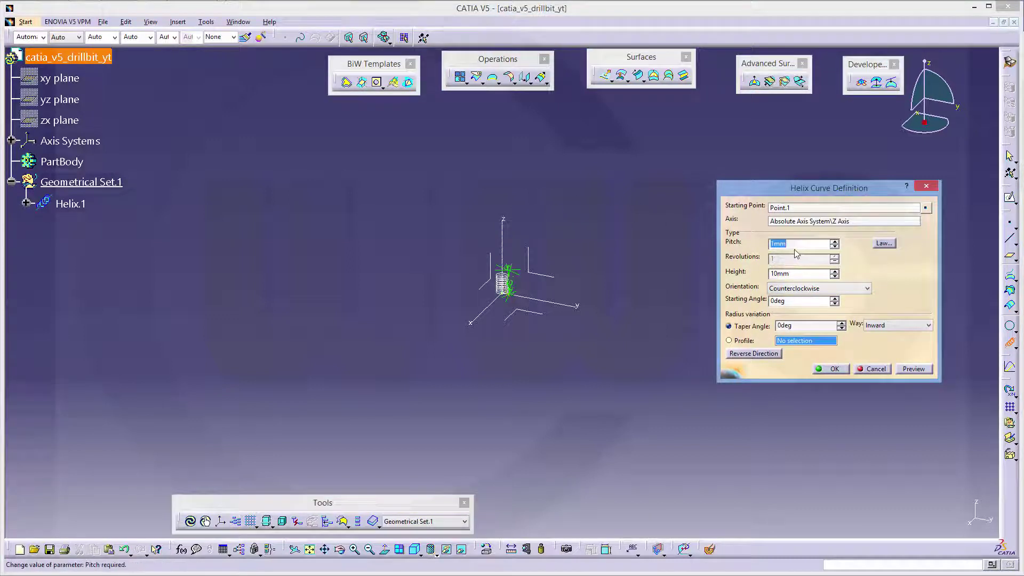
pyautogui.write('25')
pyautogui.click(799, 275)
pyautogui.write('60')
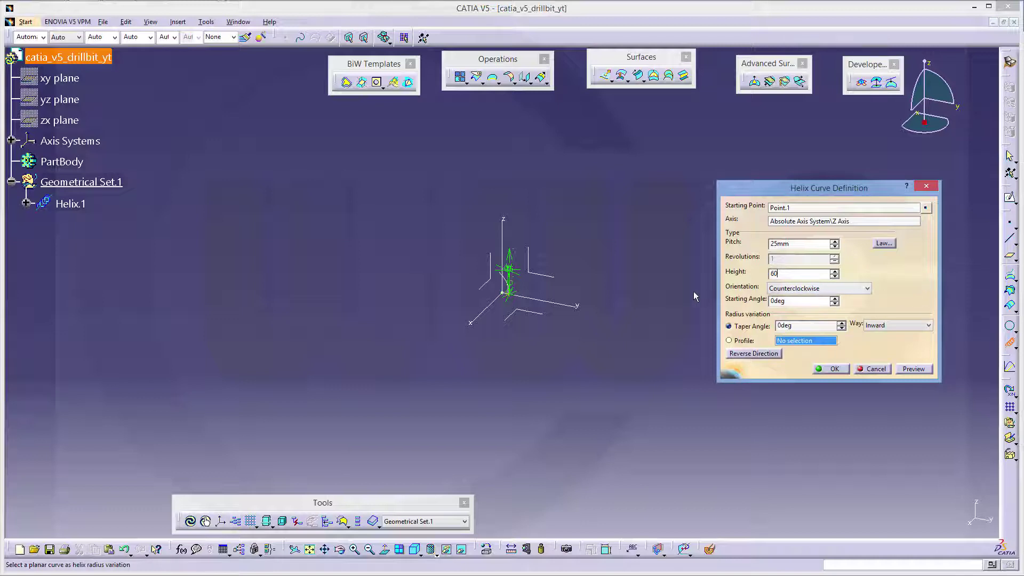
pyautogui.press('Return')
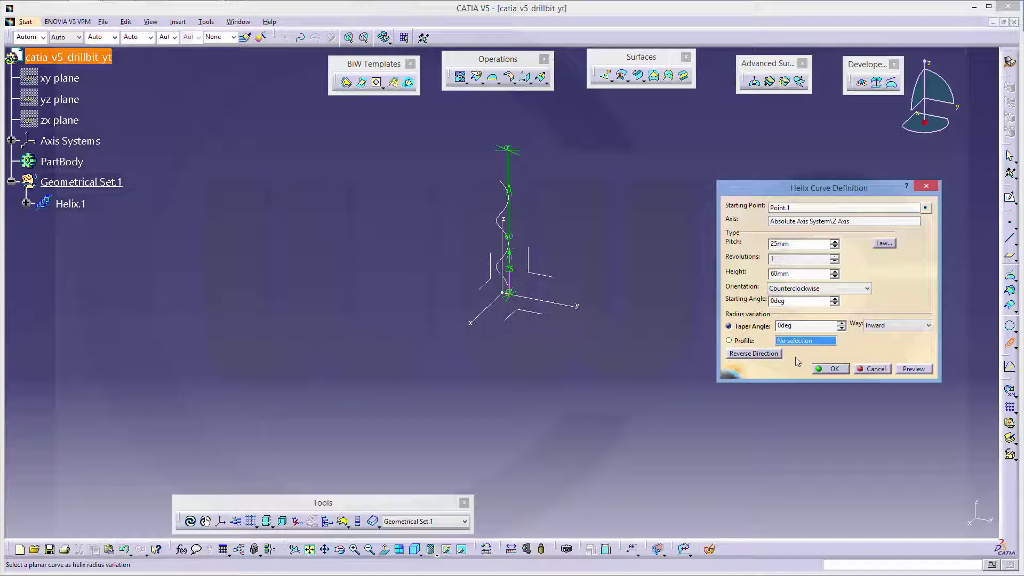
# Confirm Helix.1 and zoom in on it.
pyautogui.click(828, 371)
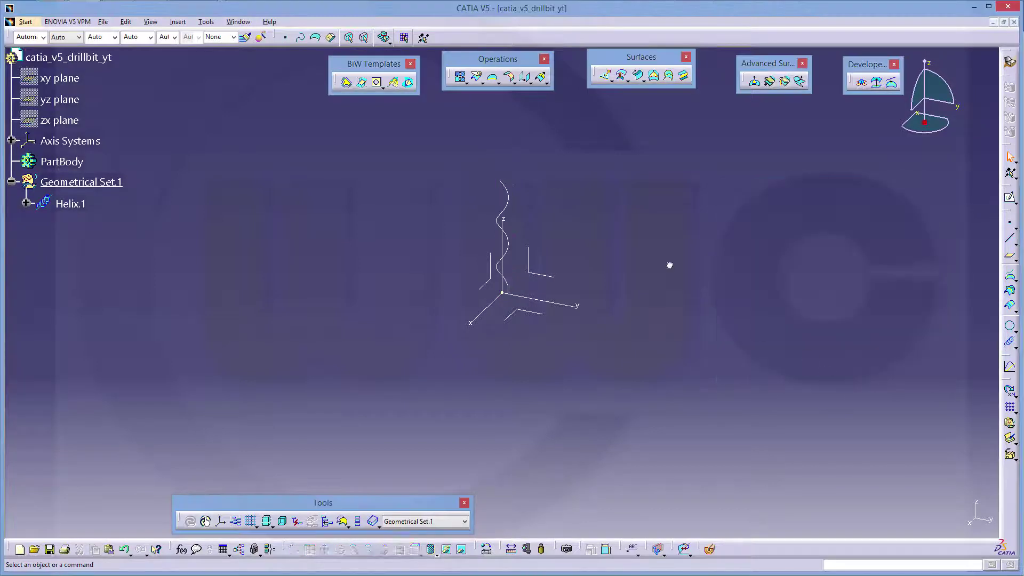
pyautogui.moveTo(543, 230); pyautogui.dragTo(494, 257, button='middle')
pyautogui.moveTo(363, 222); pyautogui.dragTo(363, 222, button='middle')
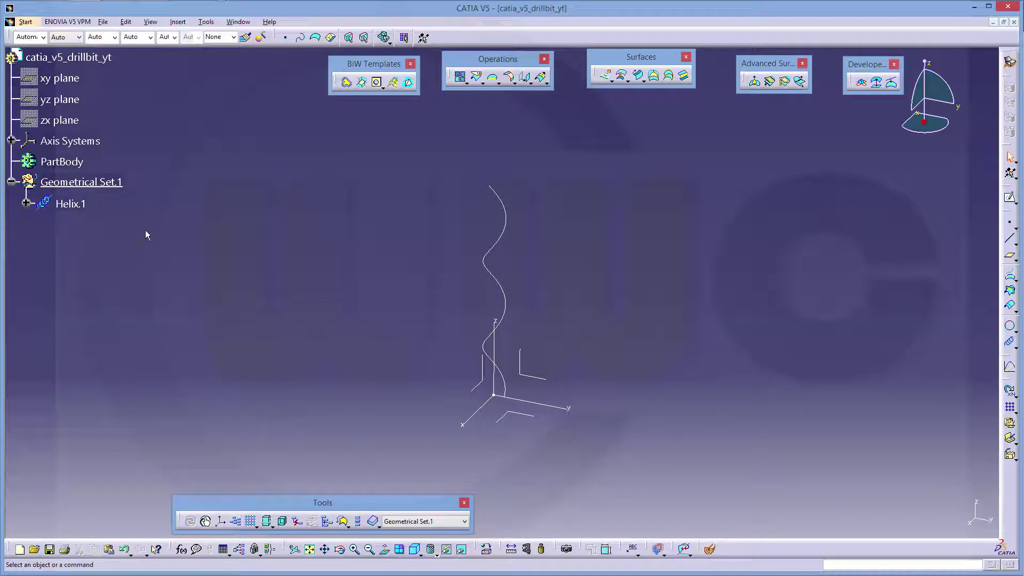
# Make PartBody the in-work object and switch to the Part Design workbench.
pyautogui.click(71, 163)
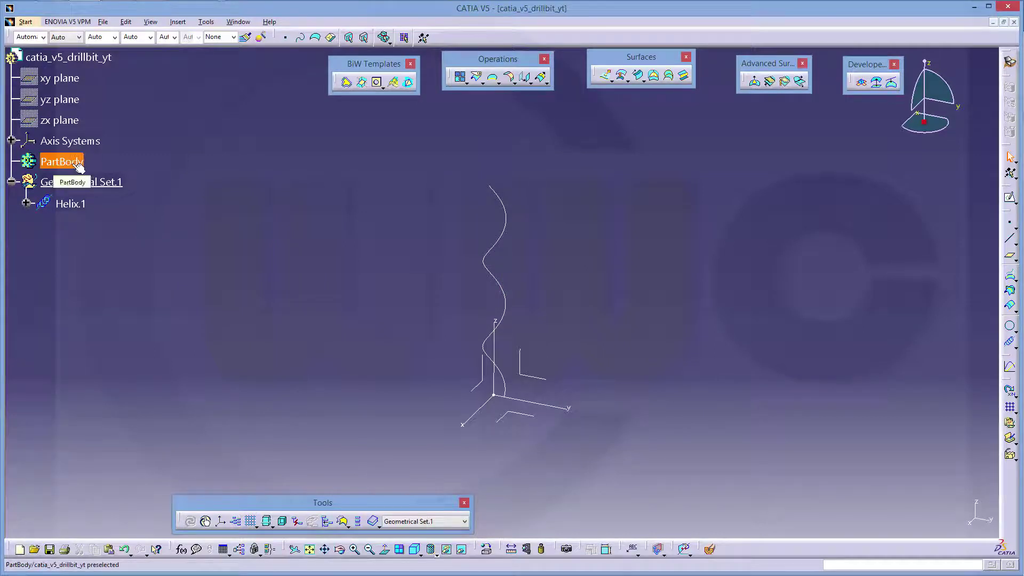
pyautogui.rightClick(73, 168)
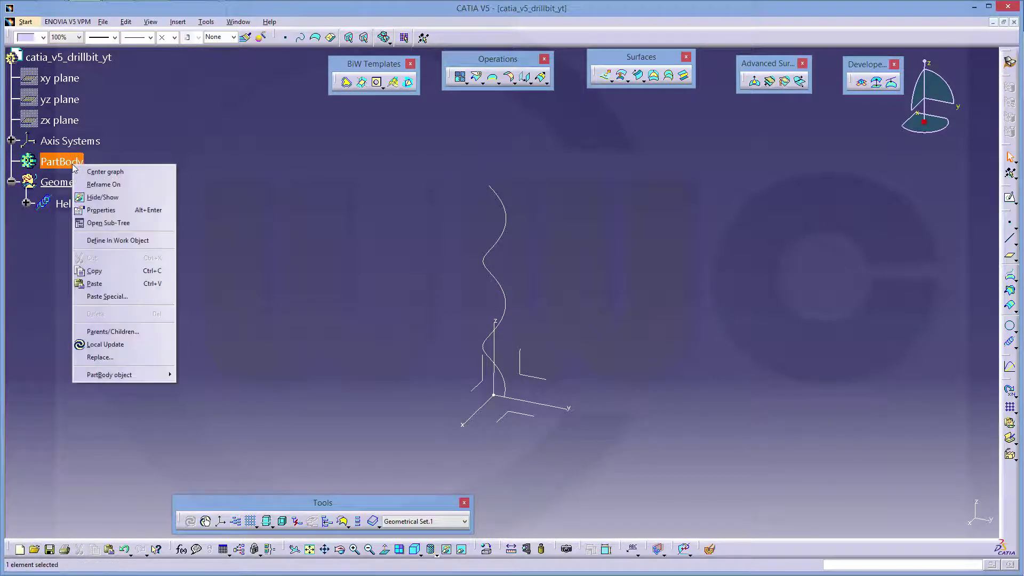
pyautogui.click(114, 240)
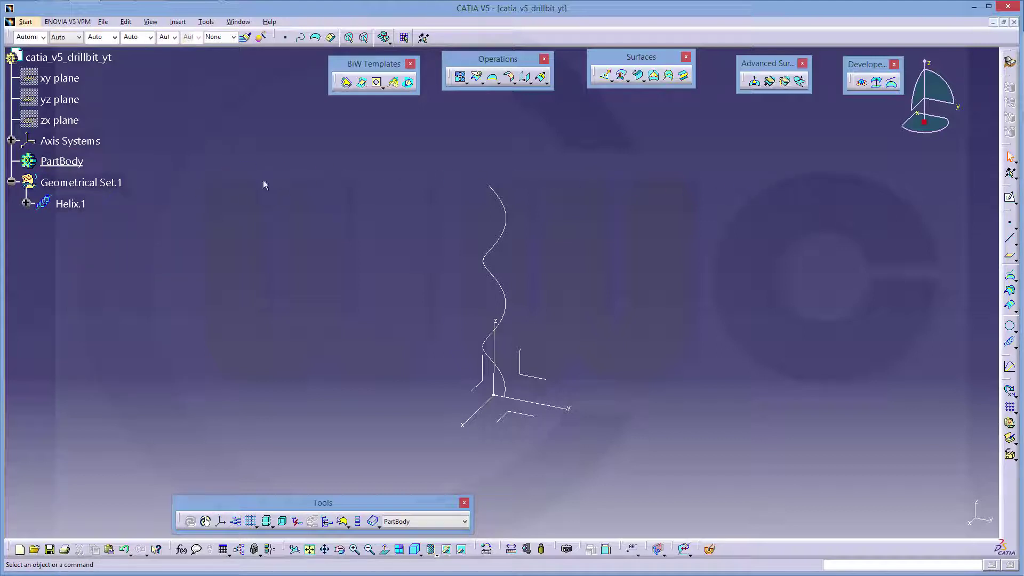
pyautogui.click(1007, 64)
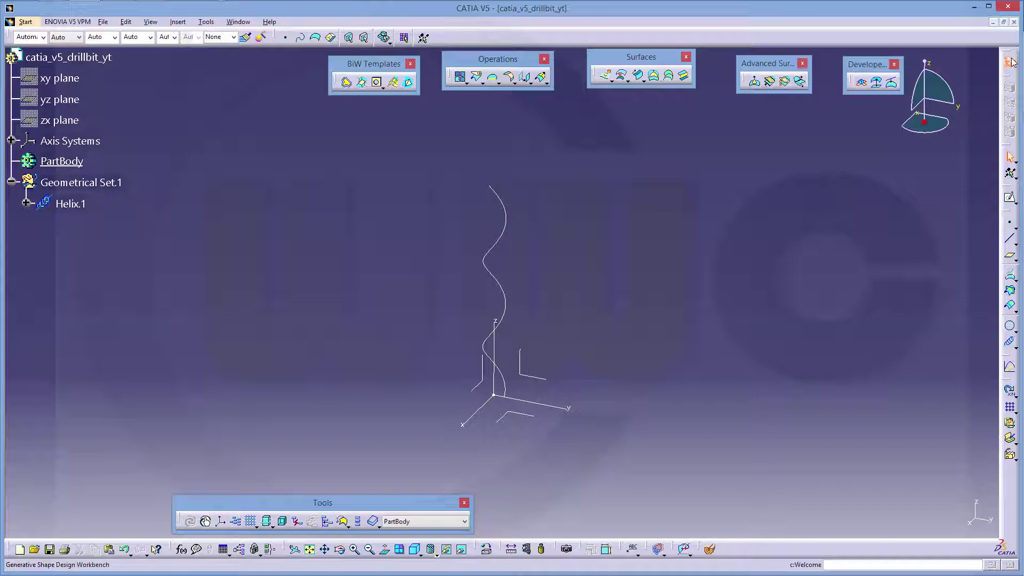
pyautogui.click(790, 219)
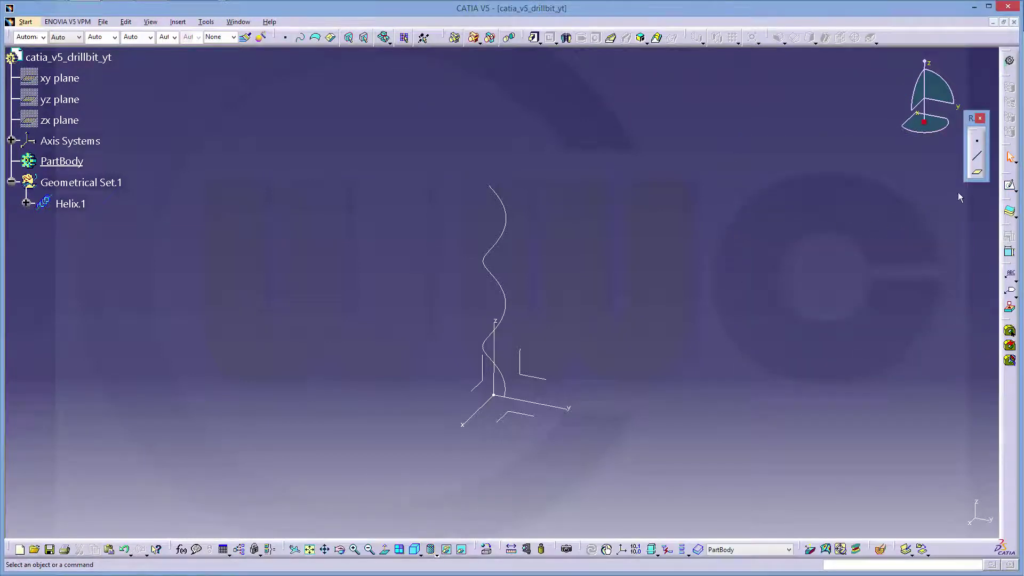
# Start a new sketch on the xy plane.
pyautogui.click(1011, 189)
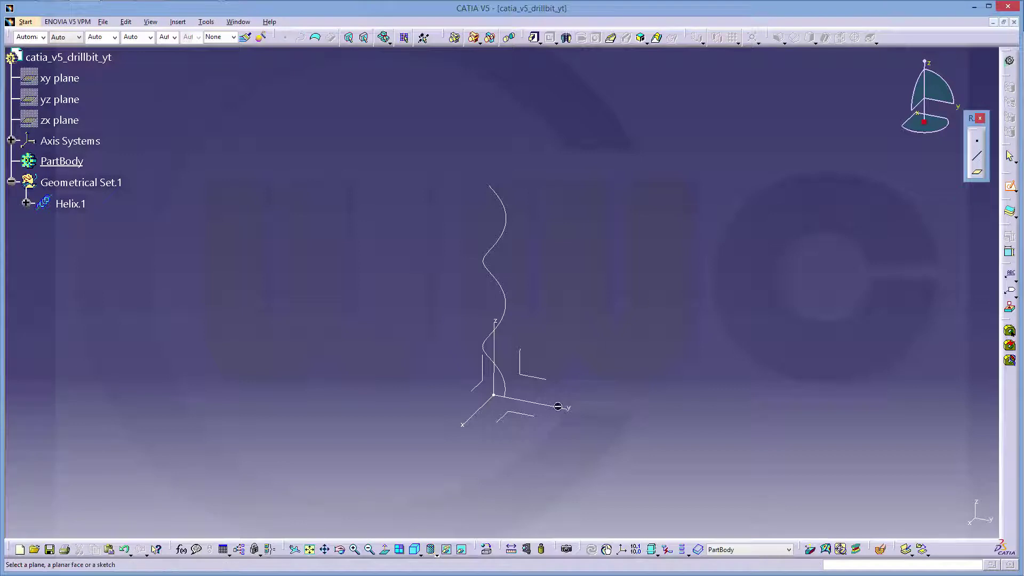
pyautogui.click(530, 417)
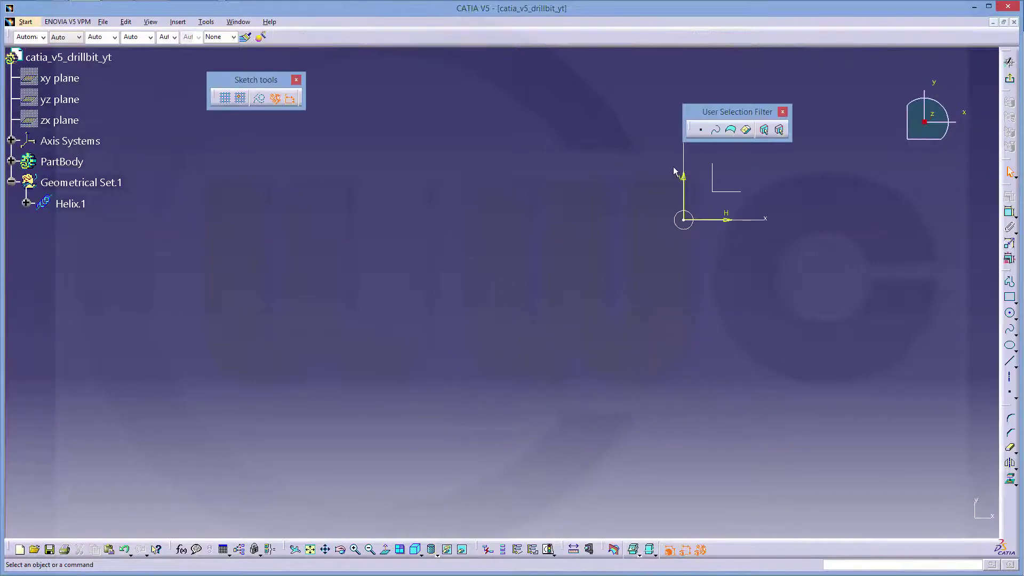
pyautogui.click(730, 219)
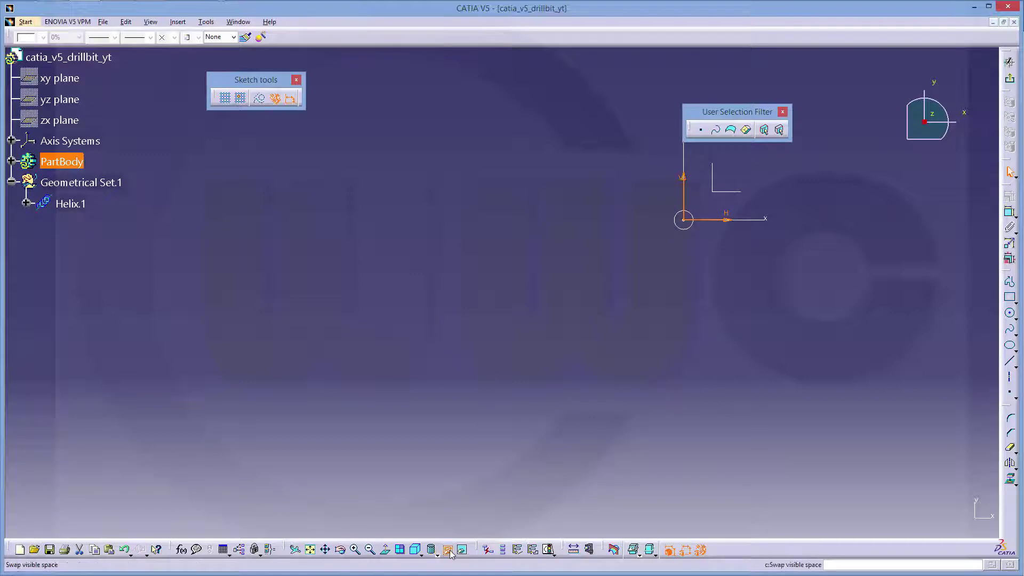
pyautogui.click(855, 273)
# Draw a small circle and give it a 6 mm diameter.
pyautogui.click(1010, 314)
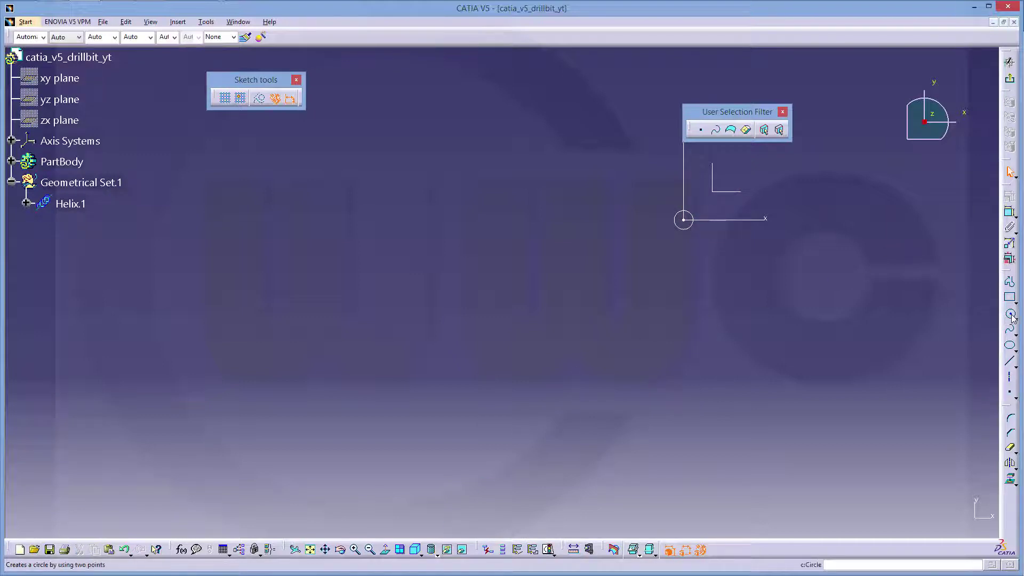
pyautogui.click(760, 182)
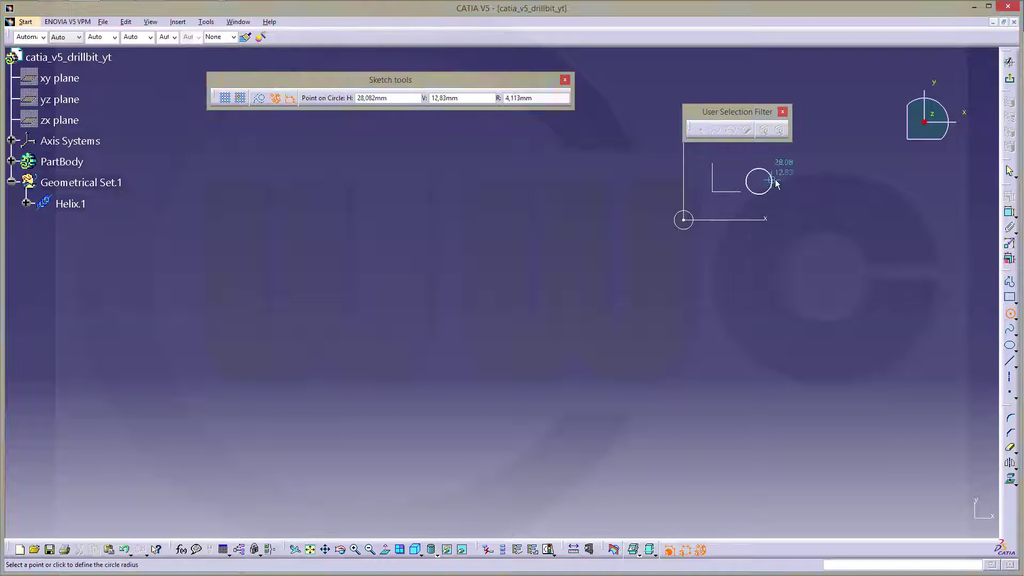
pyautogui.click(774, 180)
pyautogui.click(1010, 212)
pyautogui.click(774, 182)
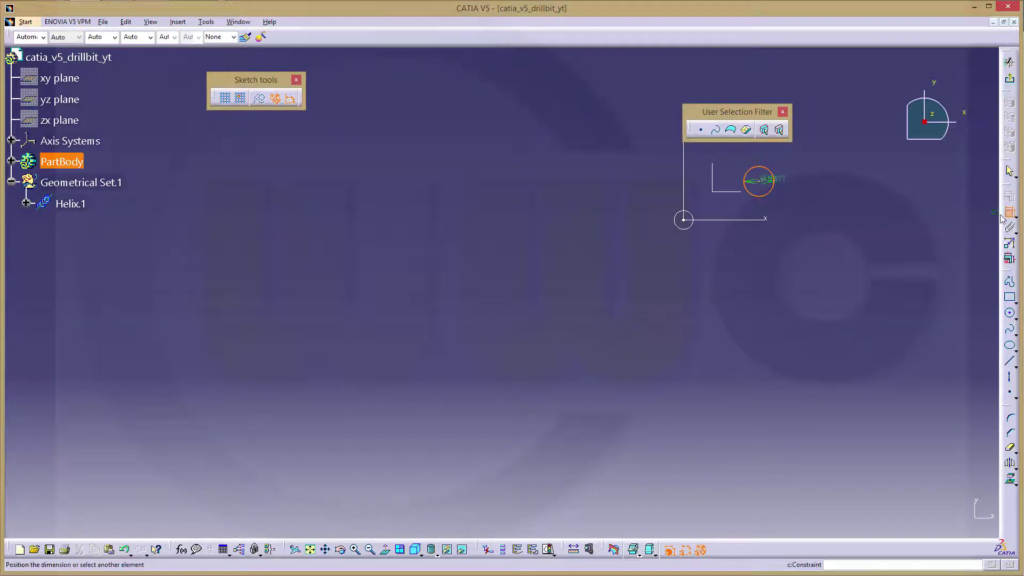
pyautogui.click(799, 176)
pyautogui.doubleClick(802, 179)
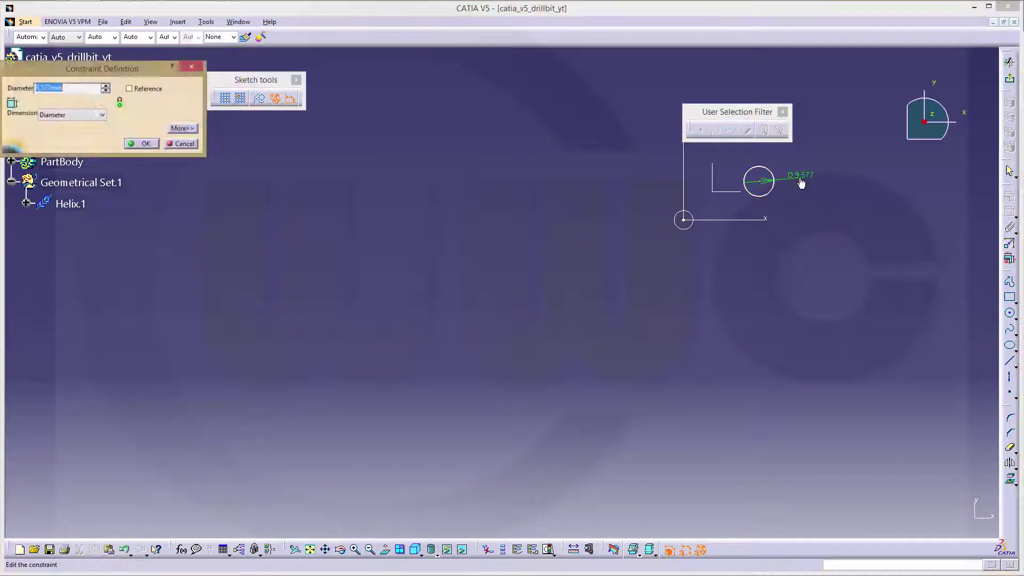
pyautogui.write('6')
pyautogui.press('Return')
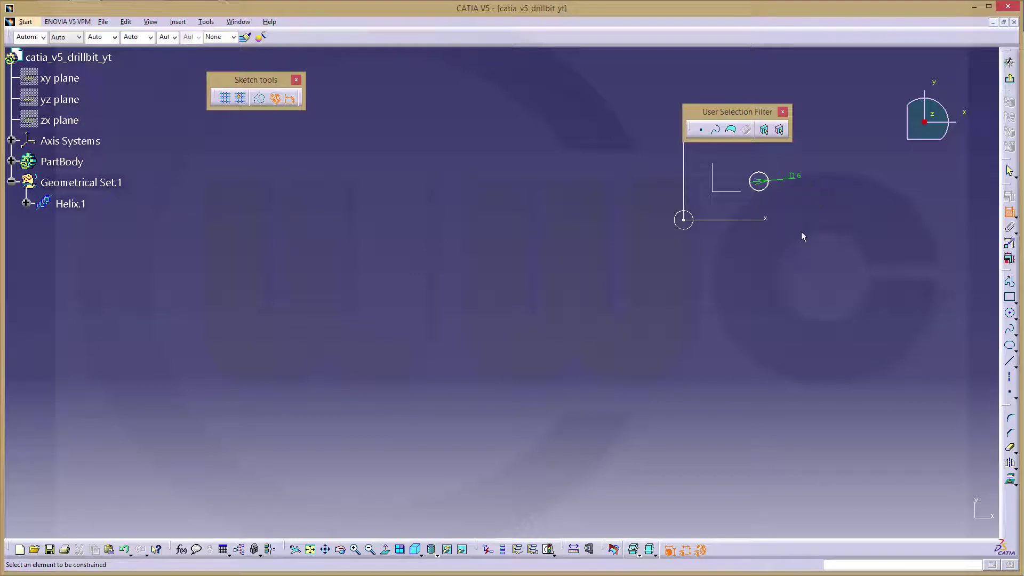
# Constrain the circle's centre coincident with the horizontal and vertical axes.
pyautogui.moveTo(794, 228); pyautogui.dragTo(472, 404, button='middle')
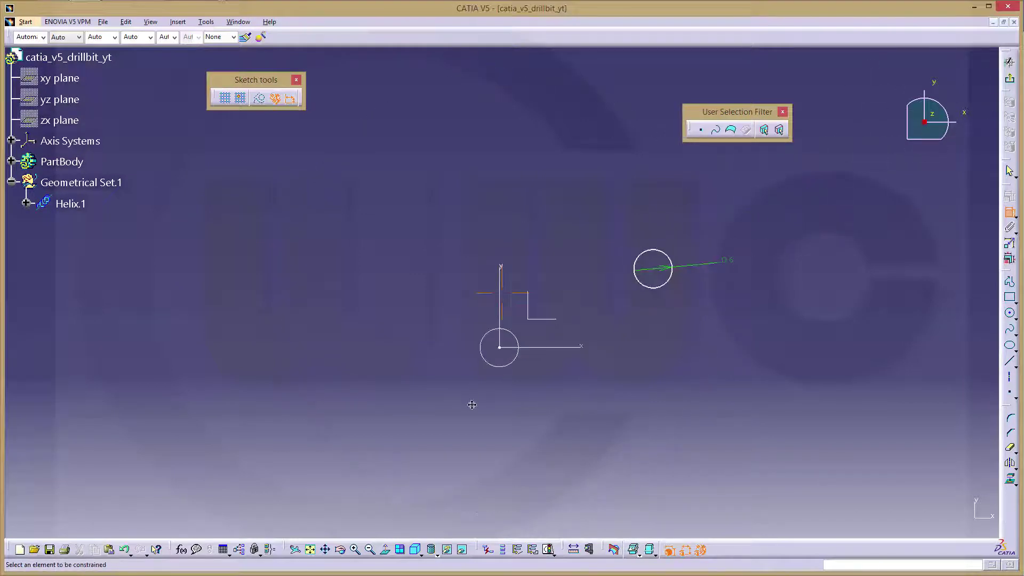
pyautogui.click(661, 277)
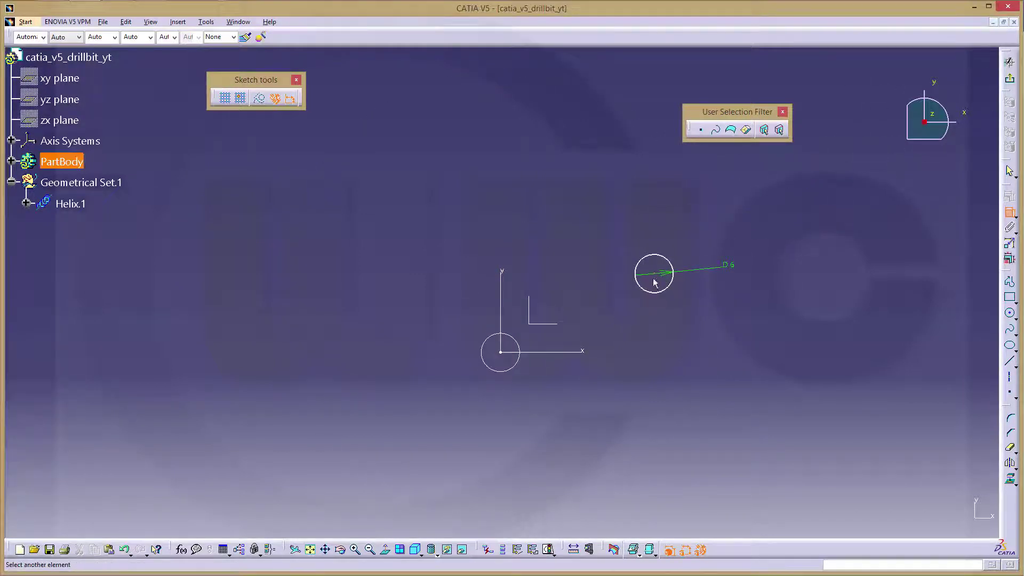
pyautogui.click(584, 352)
pyautogui.rightClick(619, 335)
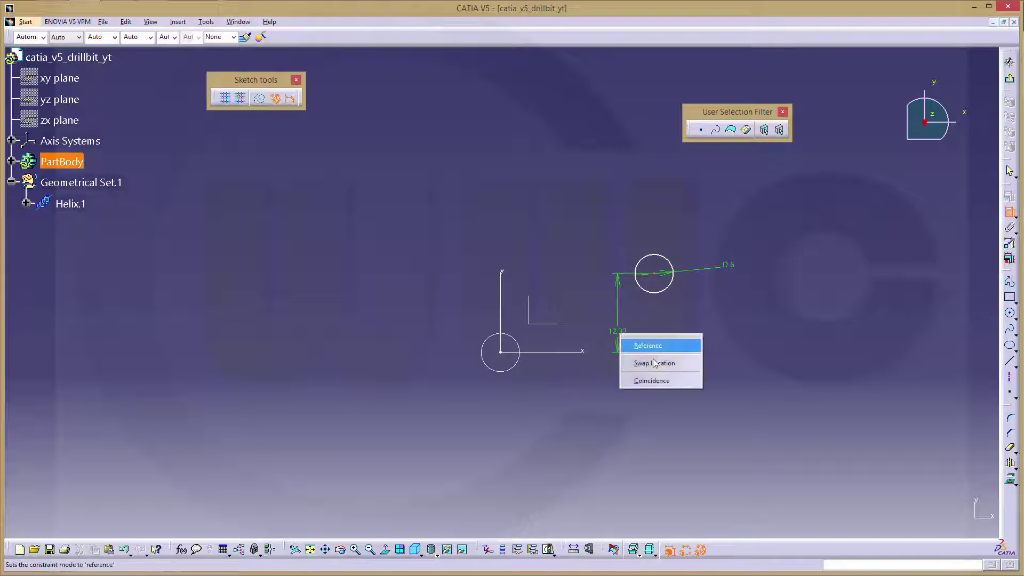
pyautogui.click(658, 380)
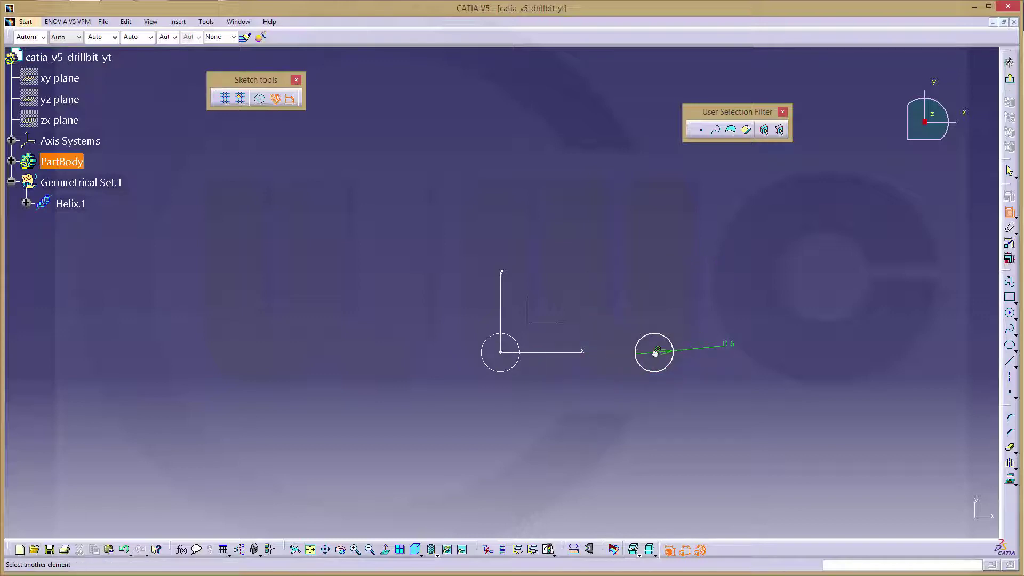
pyautogui.click(503, 273)
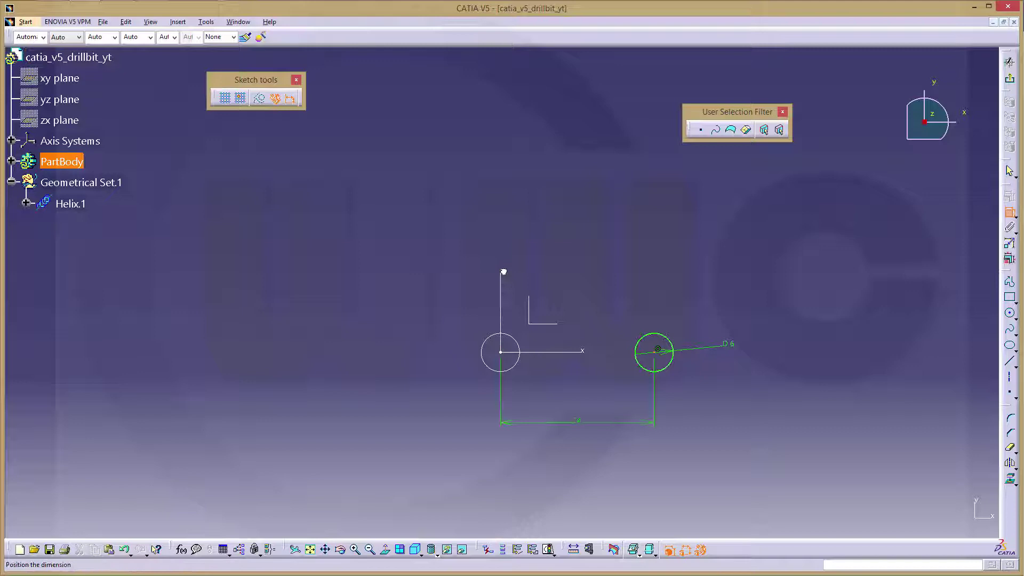
pyautogui.rightClick(507, 276)
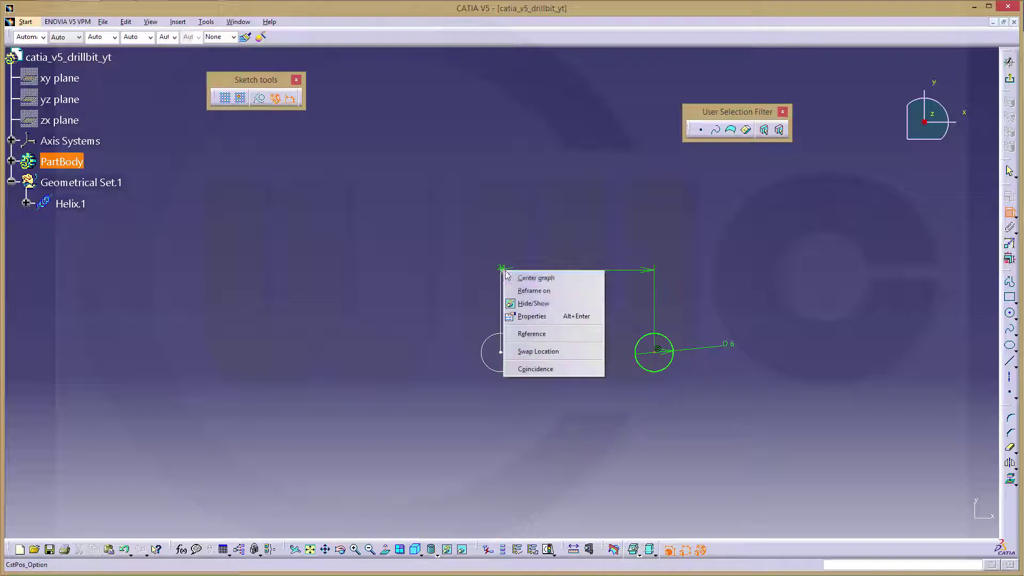
pyautogui.click(540, 370)
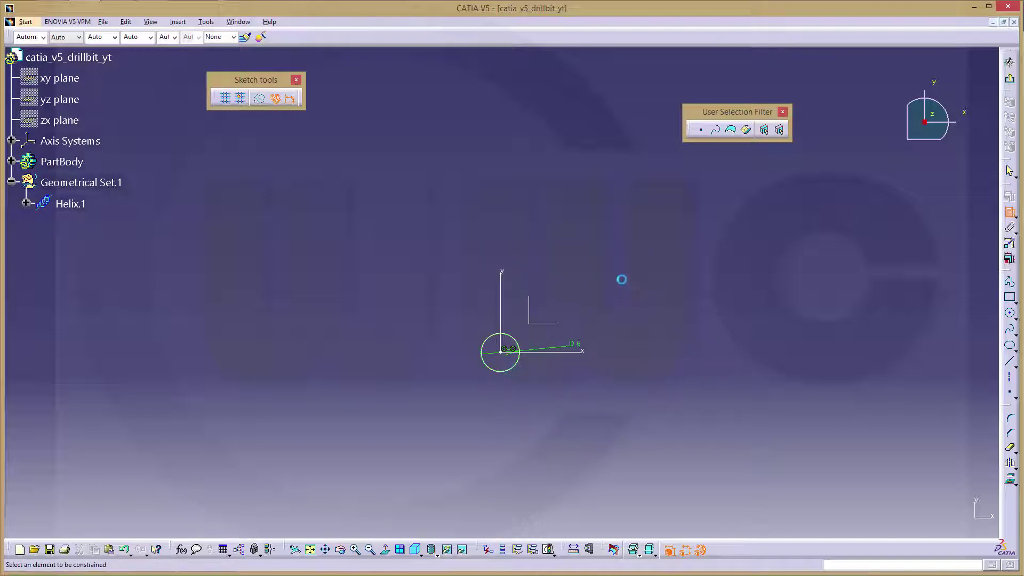
# Leave the sketch and pad the 6 mm circle 80 mm into a cylinder.
pyautogui.click(1011, 82)
pyautogui.moveTo(553, 245); pyautogui.dragTo(582, 421, button='middle')
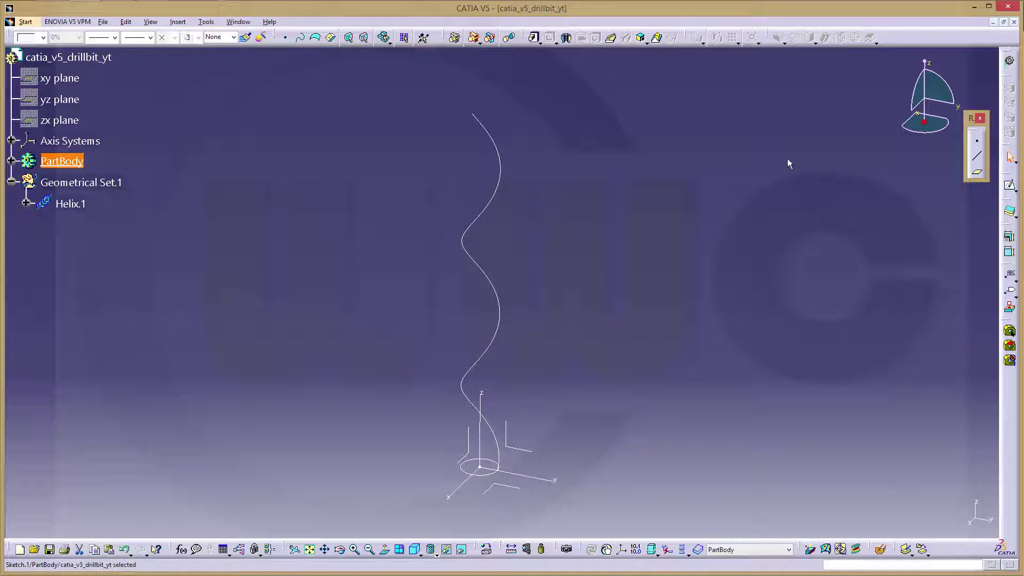
pyautogui.click(534, 38)
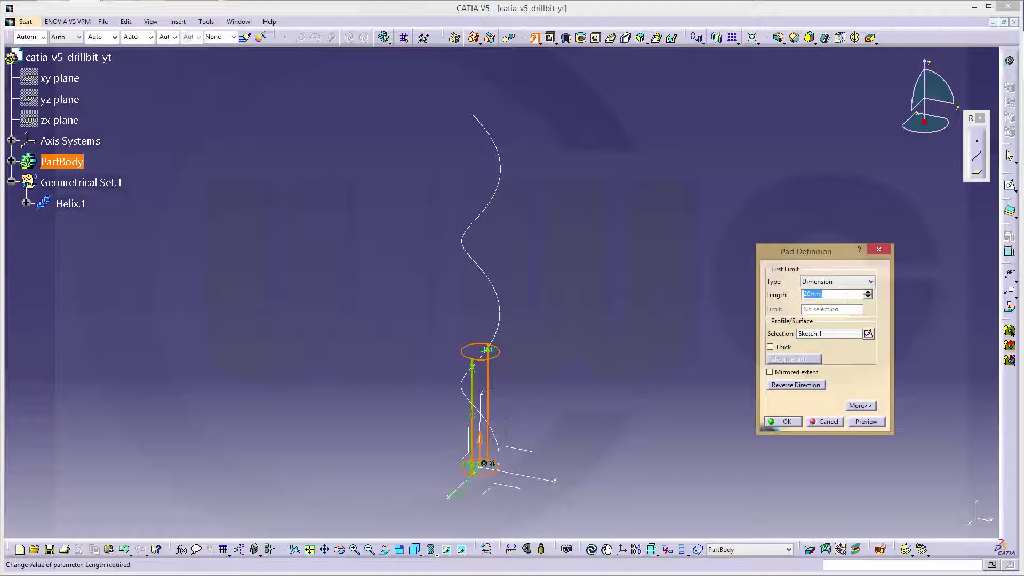
pyautogui.write('80')
pyautogui.press('Return')
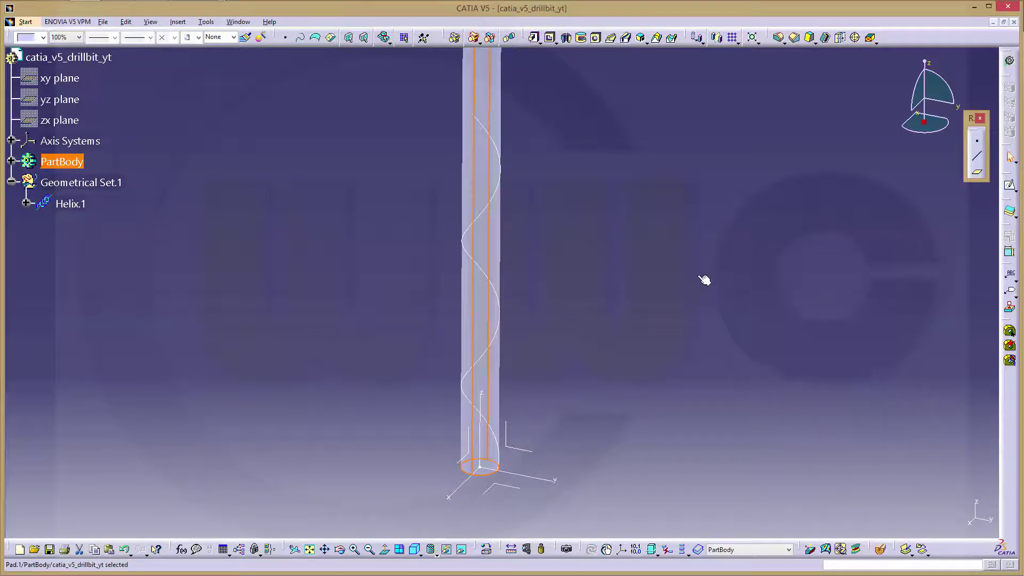
pyautogui.moveTo(231, 244); pyautogui.dragTo(263, 274, button='middle')
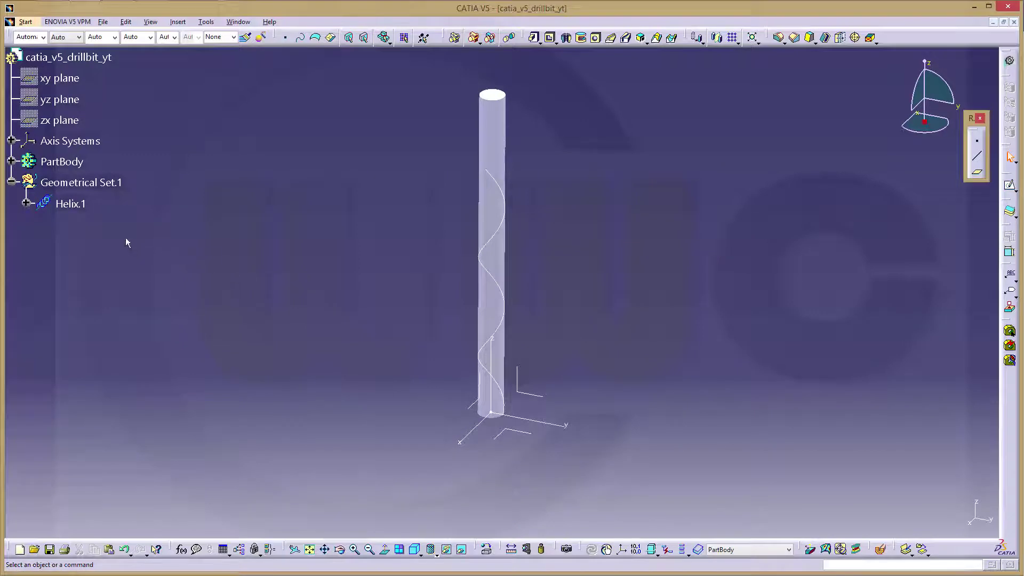
# Copy Sketch.1, paste it as Sketch.2 under PartBody, and open Sketch.2 for editing.
pyautogui.click(11, 161)
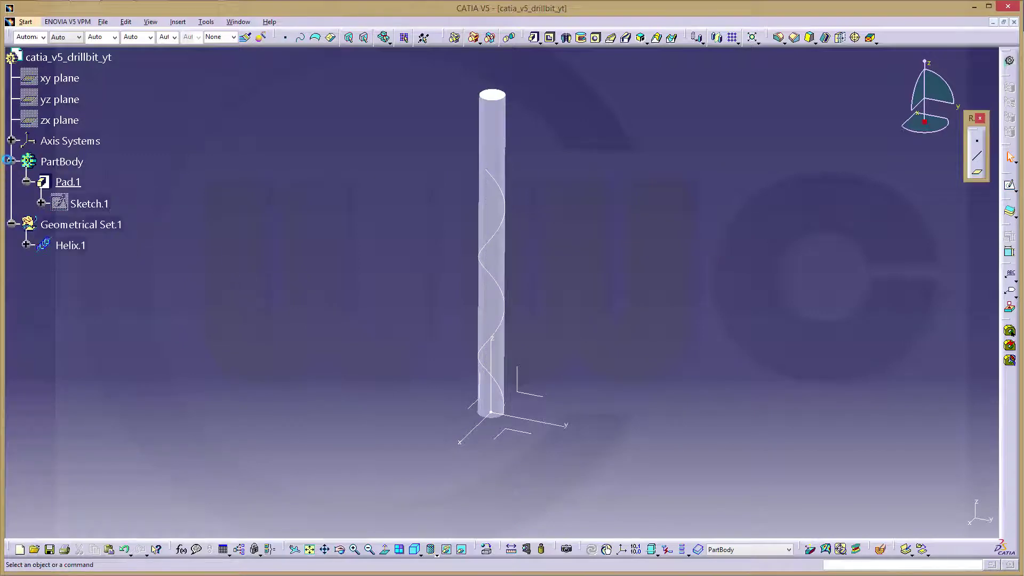
pyautogui.rightClick(80, 204)
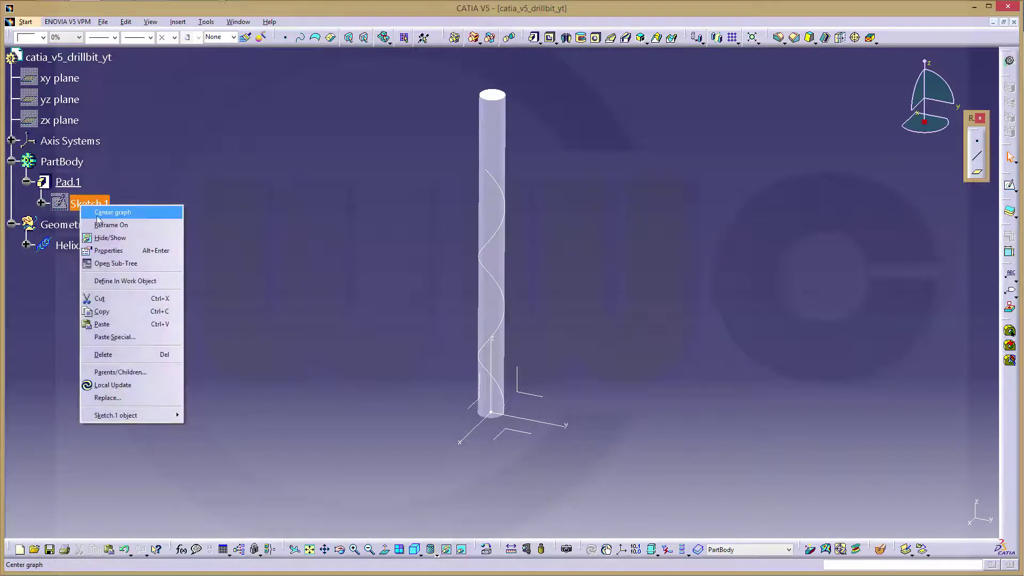
pyautogui.click(101, 311)
pyautogui.click(161, 177)
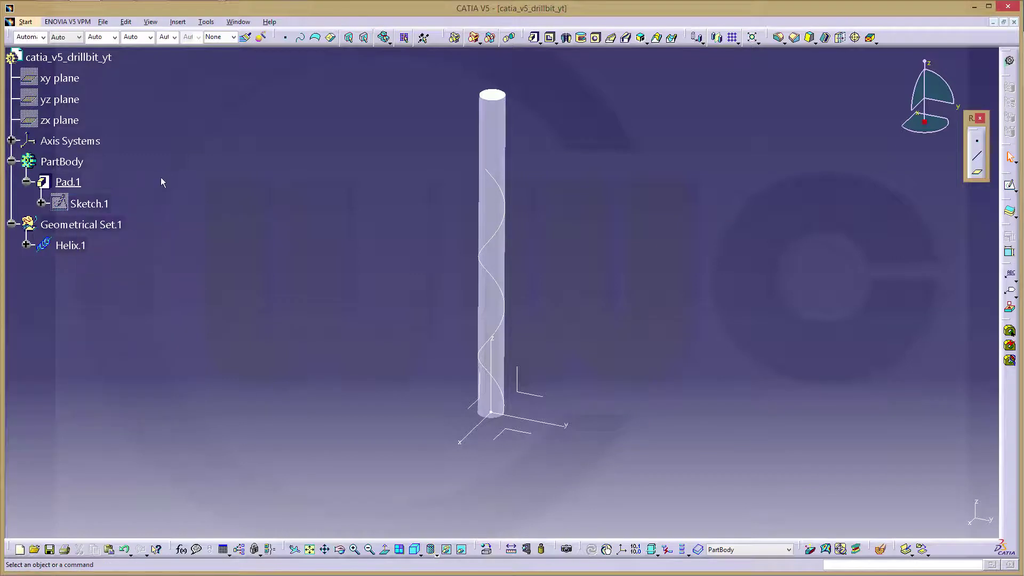
pyautogui.hotkey('ctrl', 'v')
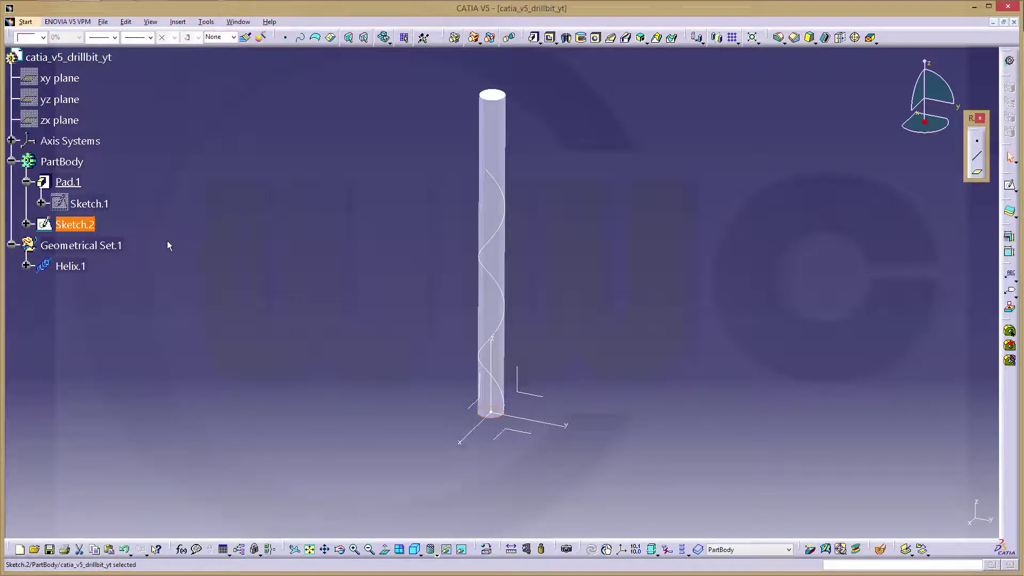
pyautogui.doubleClick(75, 225)
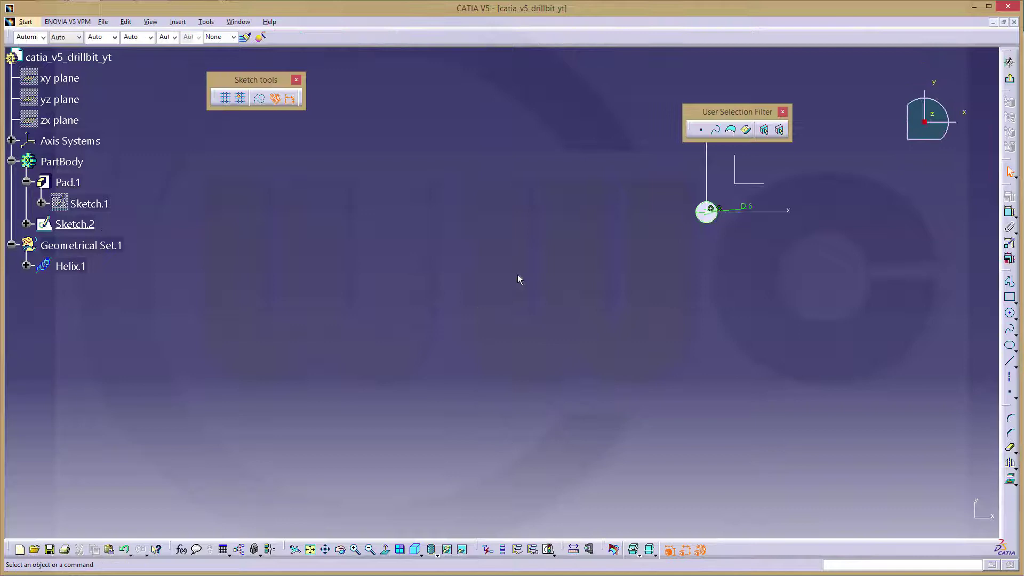
# Cut the part by the sketch plane and draw a 2 mm circle right of the large circle.
pyautogui.click(614, 550)
pyautogui.moveTo(733, 282)
pyautogui.mouseDown(button='middle')
pyautogui.moveTo(606, 366)
pyautogui.moveTo(604, 320)
pyautogui.moveTo(393, 255)
pyautogui.moveTo(416, 201)
pyautogui.moveTo(567, 301)
pyautogui.mouseUp(button='middle')
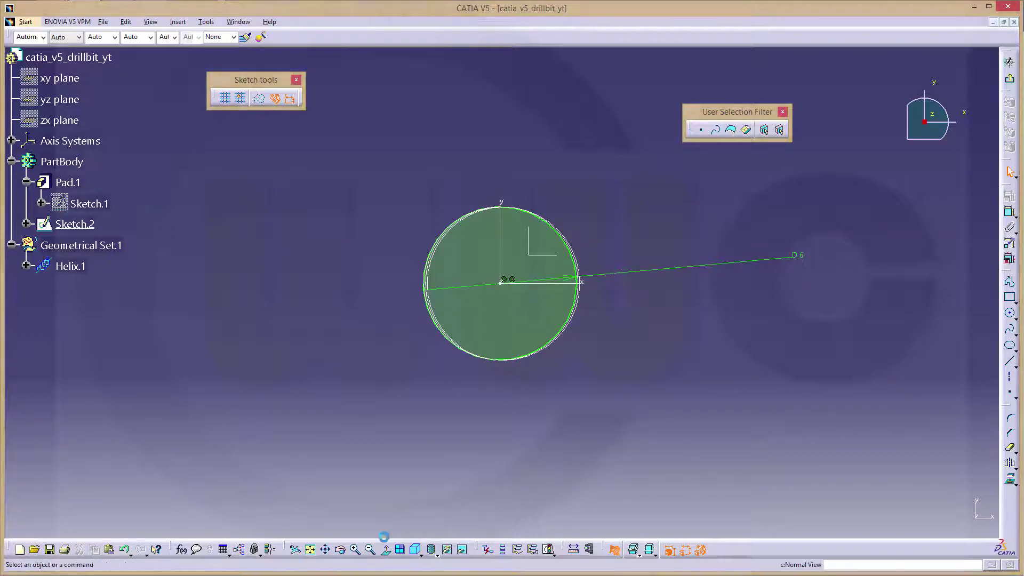
pyautogui.click(1012, 315)
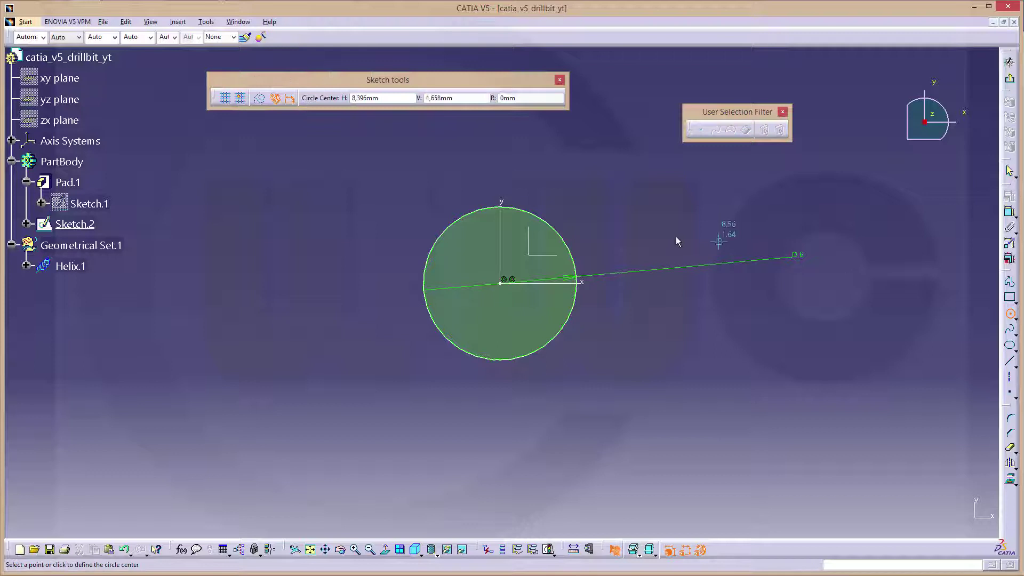
pyautogui.click(635, 236)
pyautogui.click(654, 237)
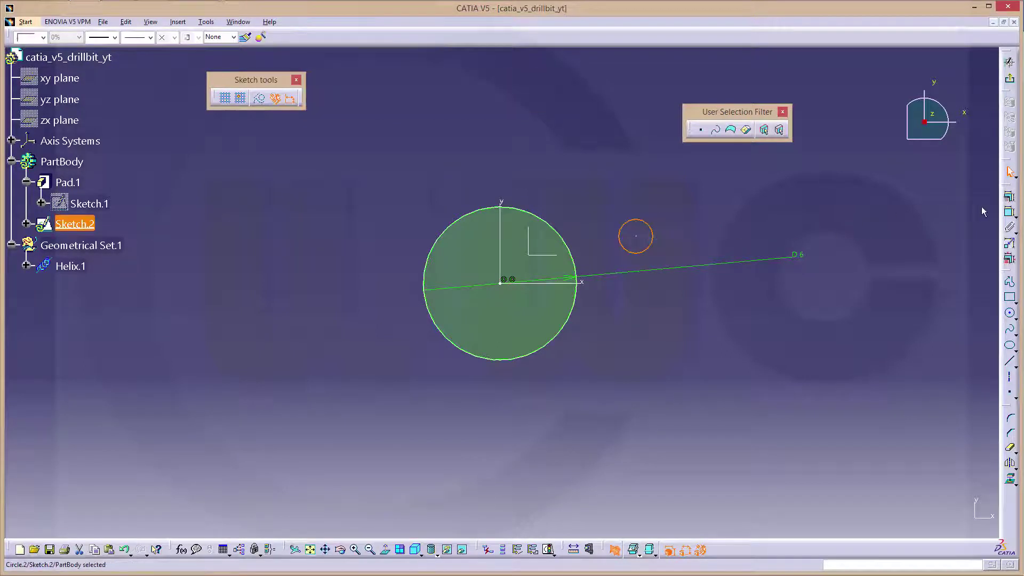
pyautogui.click(1009, 212)
pyautogui.click(652, 234)
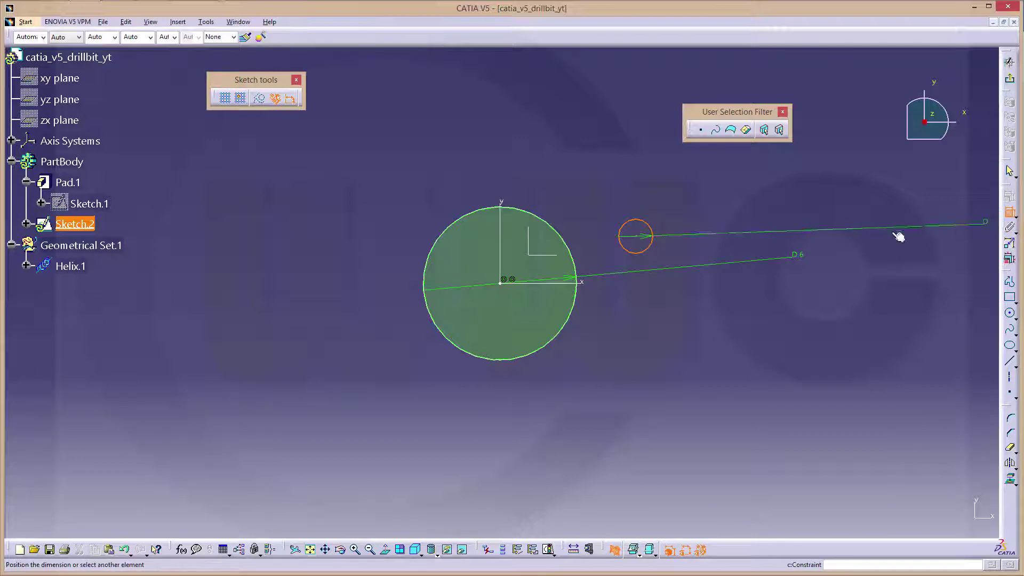
pyautogui.click(688, 237)
pyautogui.doubleClick(683, 233)
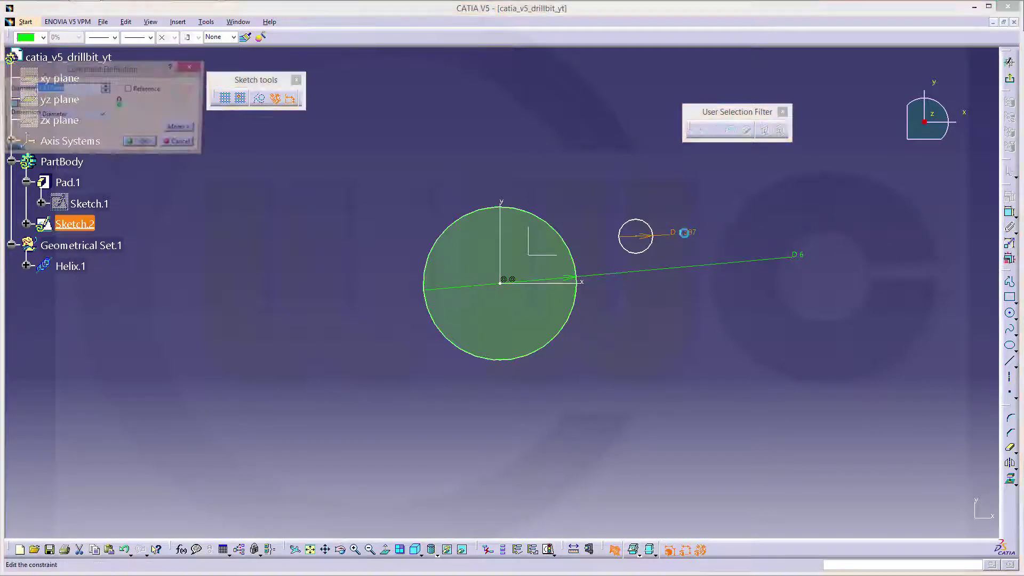
pyautogui.write('2mm')
pyautogui.press('Return')
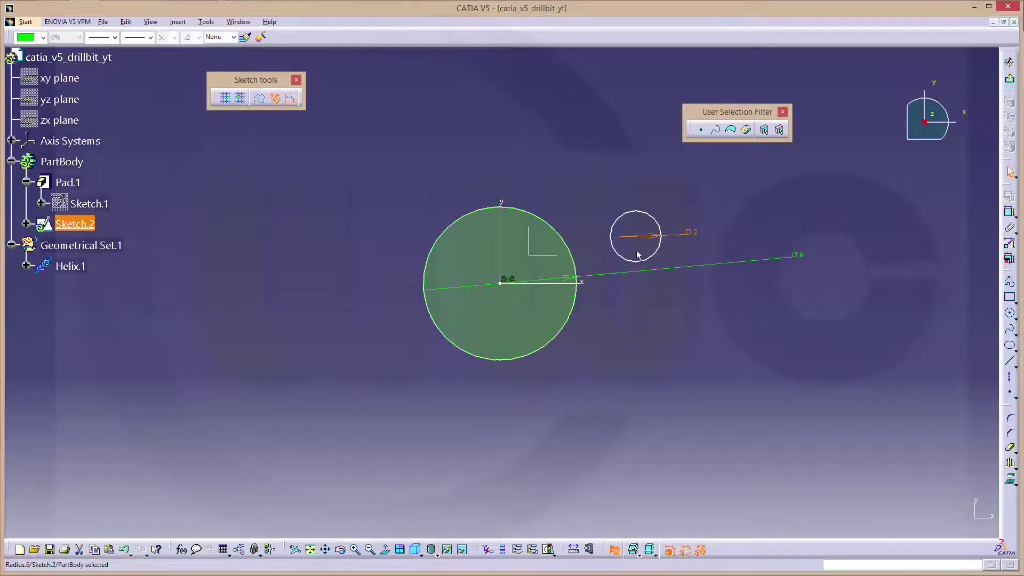
# Put the 2 mm circle's centre on the horizontal axis, 2.5 mm from the vertical axis.
pyautogui.click(587, 282)
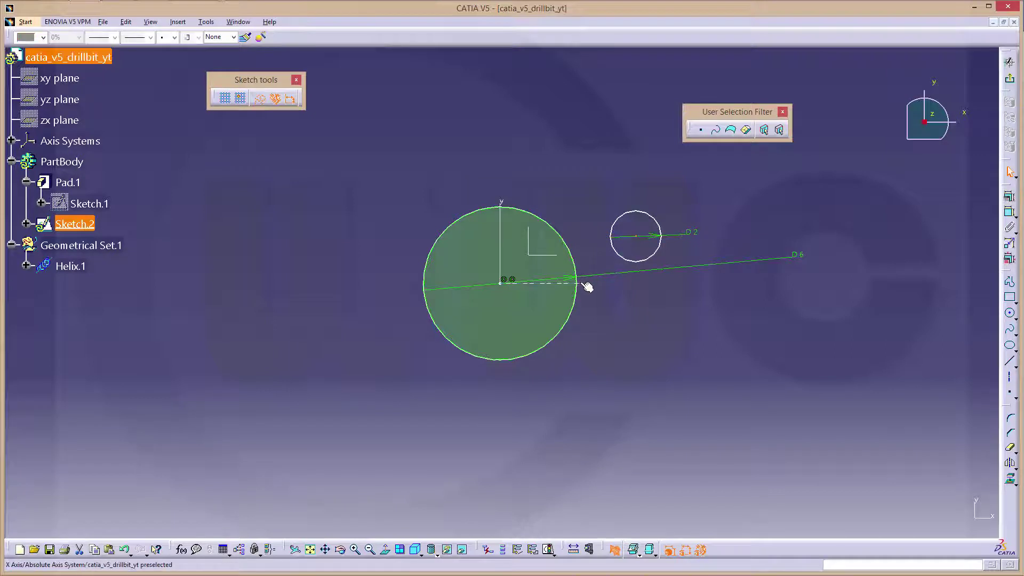
pyautogui.click(834, 222)
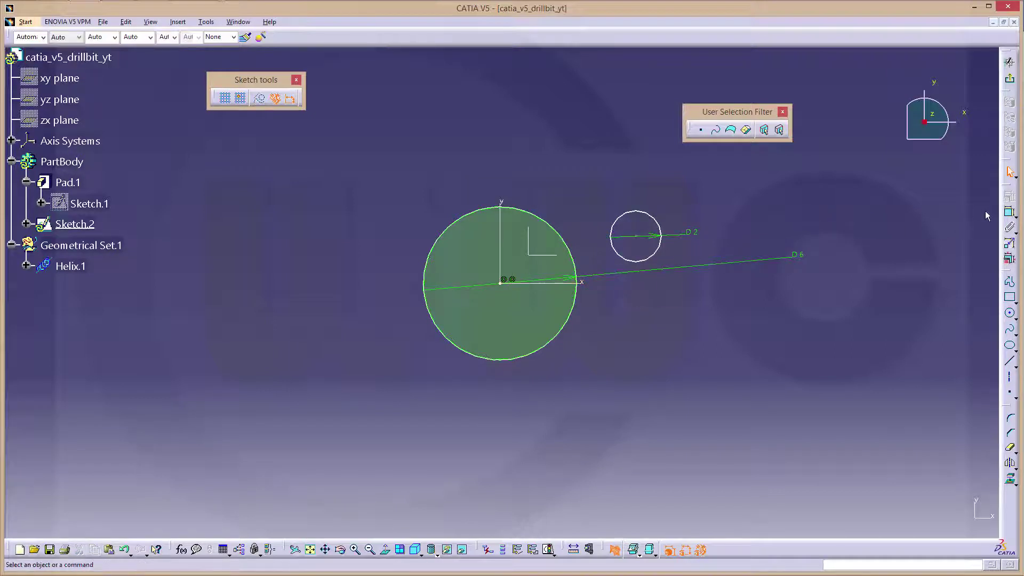
pyautogui.click(1010, 214)
pyautogui.click(633, 233)
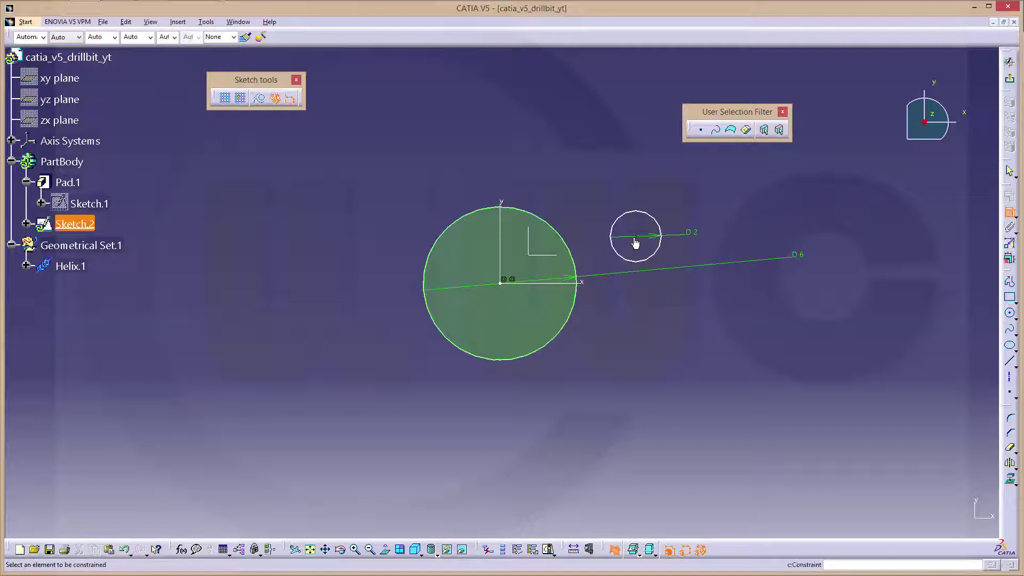
pyautogui.click(585, 285)
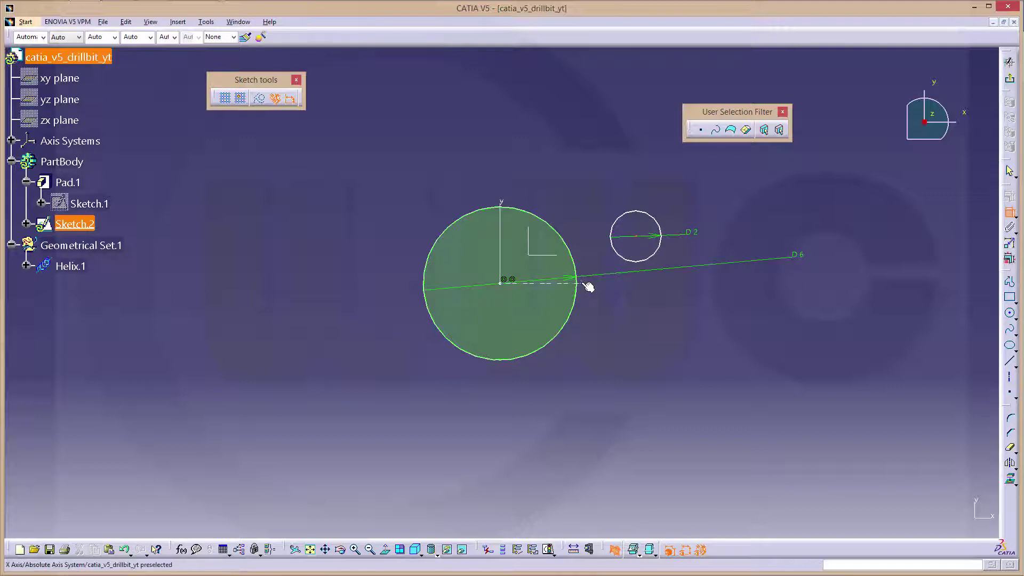
pyautogui.rightClick(633, 291)
pyautogui.click(664, 340)
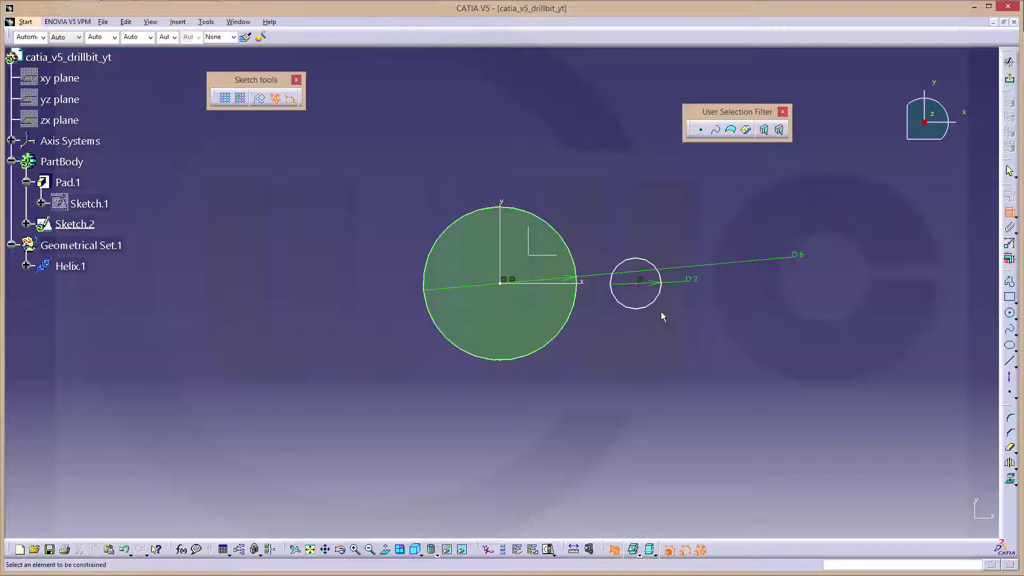
pyautogui.click(641, 284)
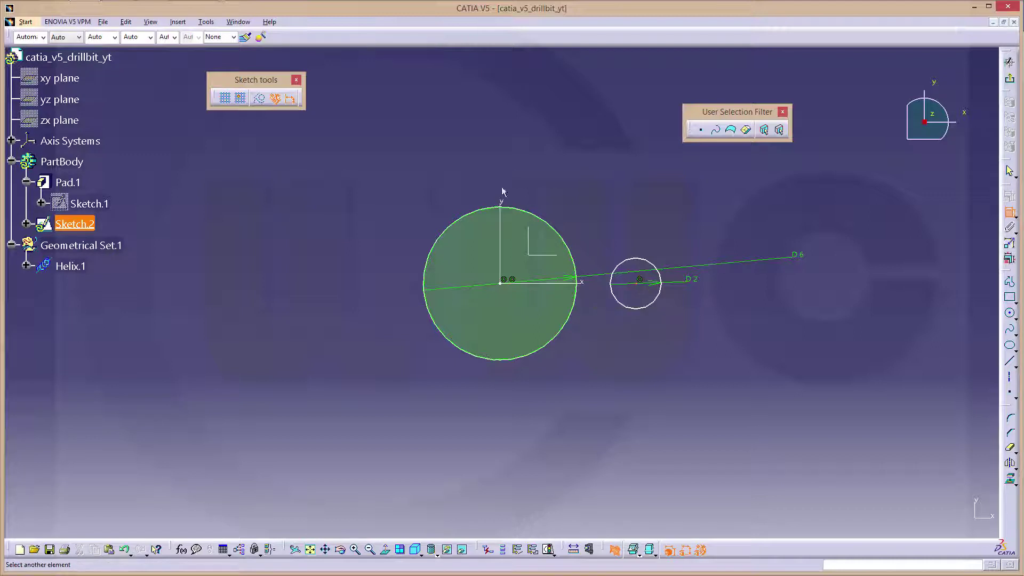
pyautogui.click(501, 207)
pyautogui.click(540, 160)
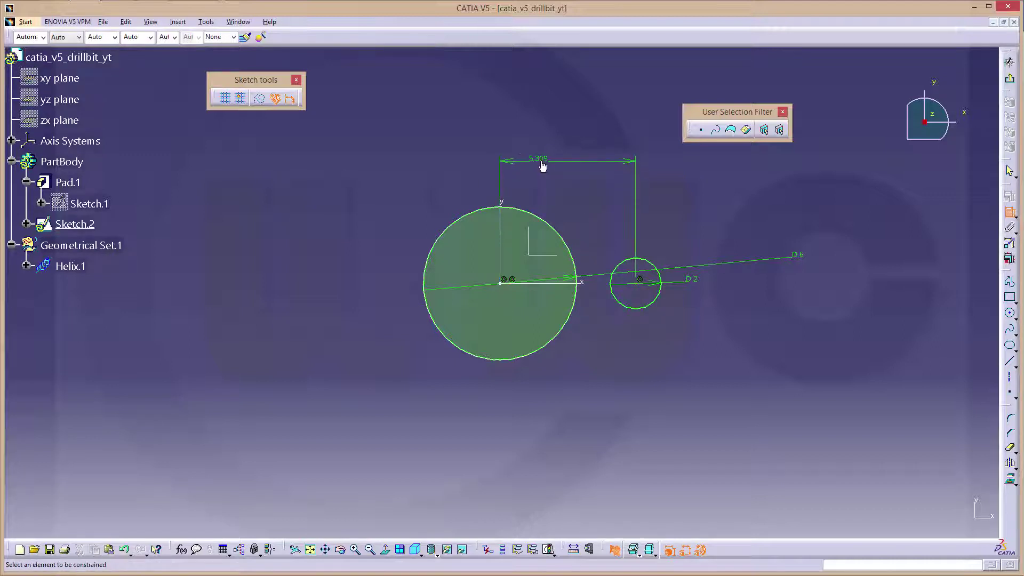
pyautogui.doubleClick(541, 160)
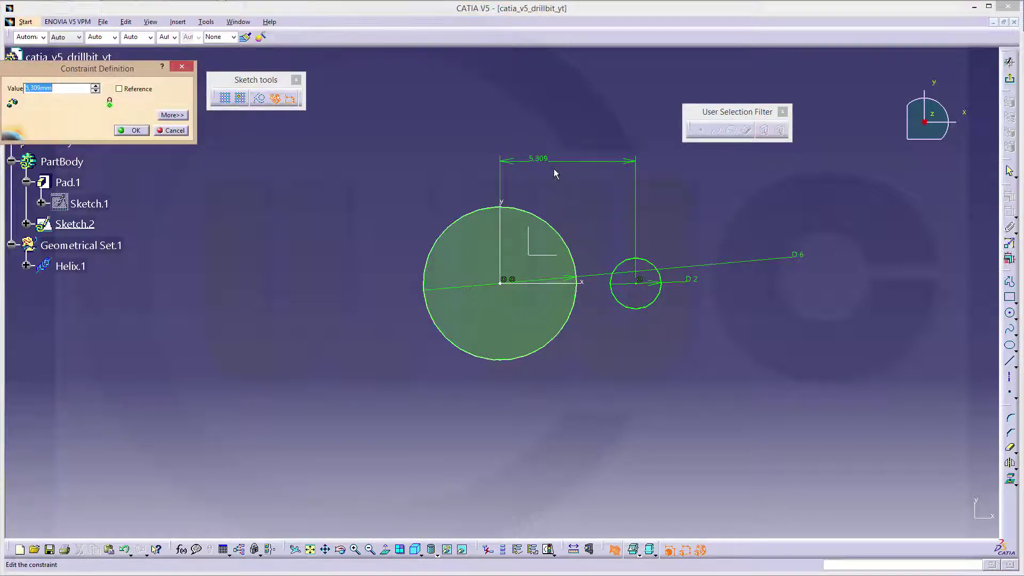
pyautogui.write('2.5')
pyautogui.press('Return')
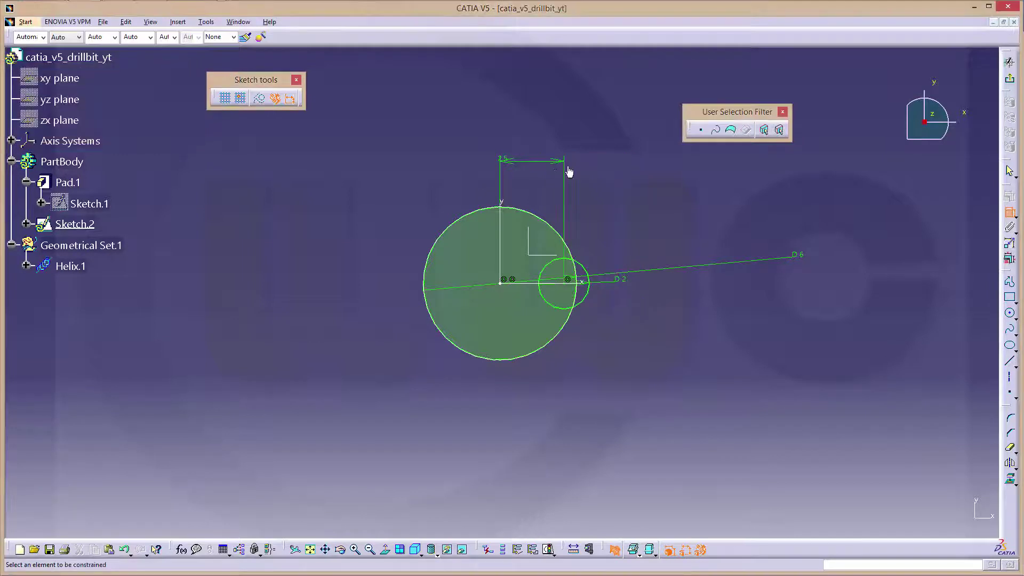
# Draw a diagonal line across the large circle and drag its ends and the small circle into place.
pyautogui.click(1009, 365)
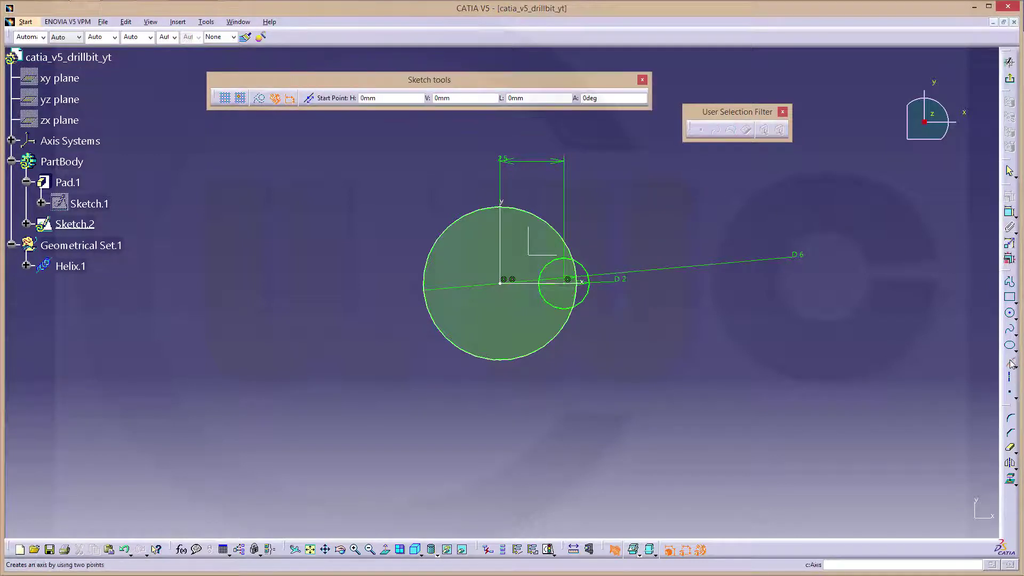
pyautogui.click(521, 185)
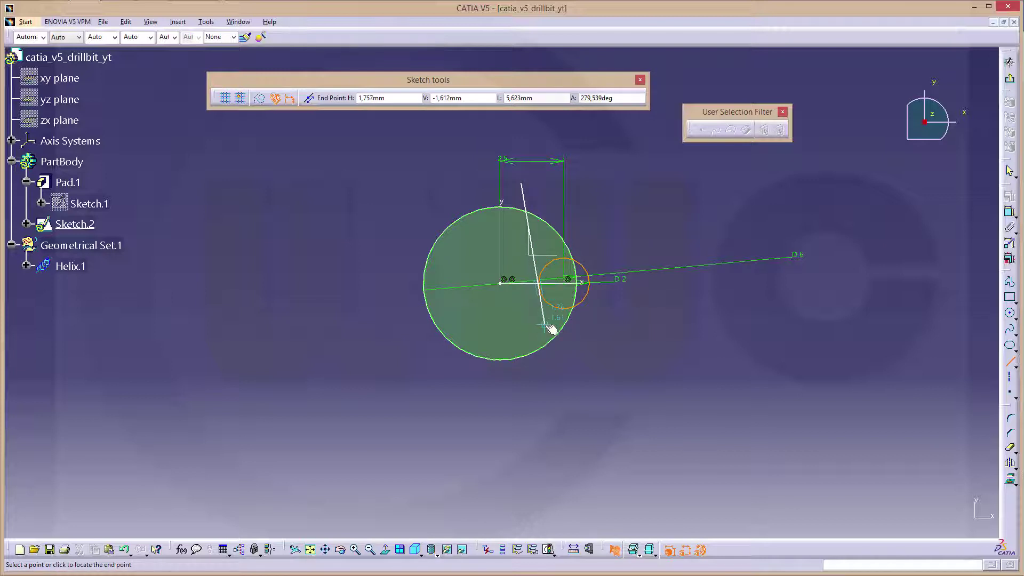
pyautogui.click(545, 325)
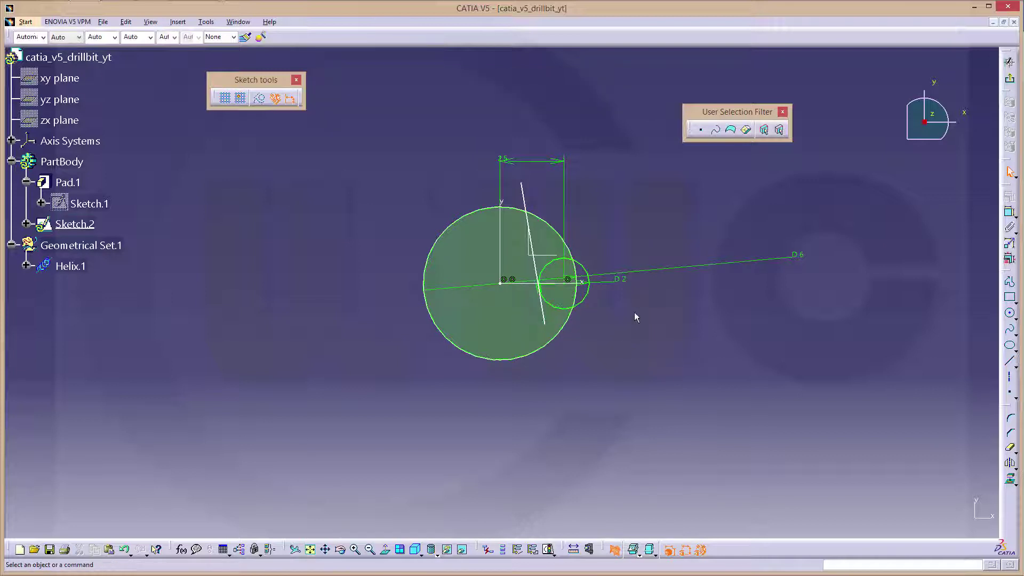
pyautogui.click(1010, 451)
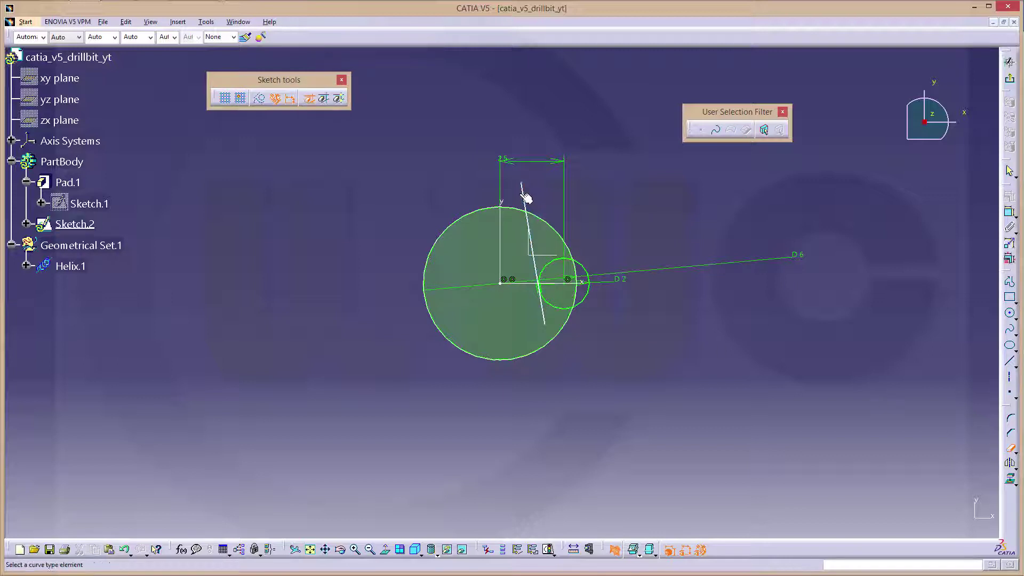
pyautogui.moveTo(526, 198); pyautogui.dragTo(528, 211)
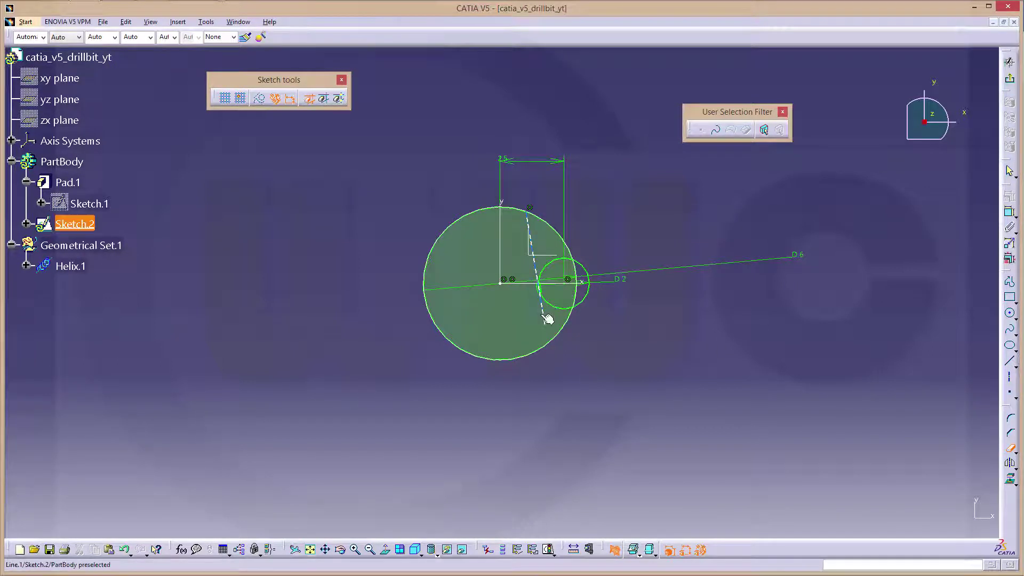
pyautogui.moveTo(544, 312); pyautogui.dragTo(543, 283)
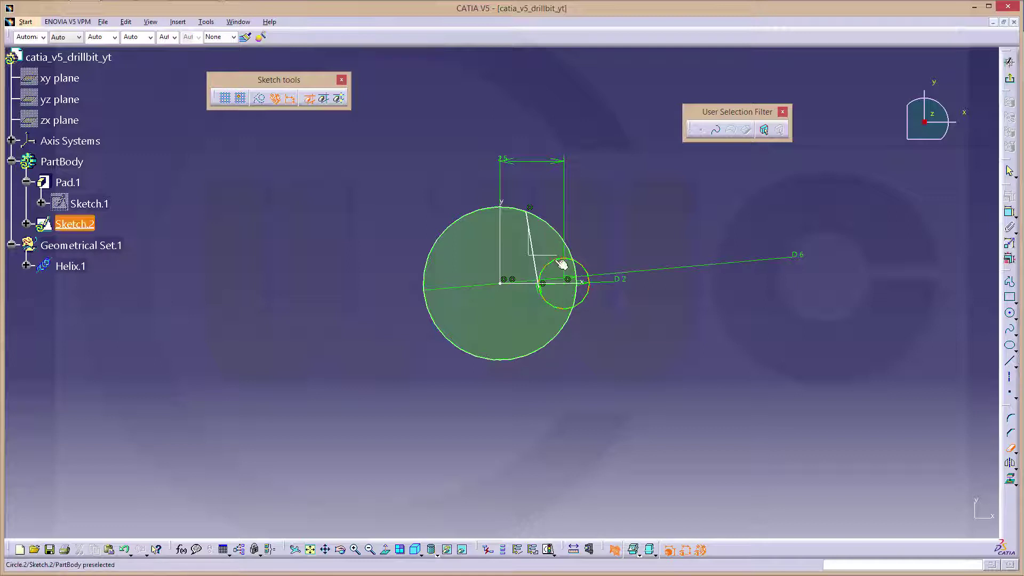
pyautogui.moveTo(561, 264); pyautogui.dragTo(556, 261)
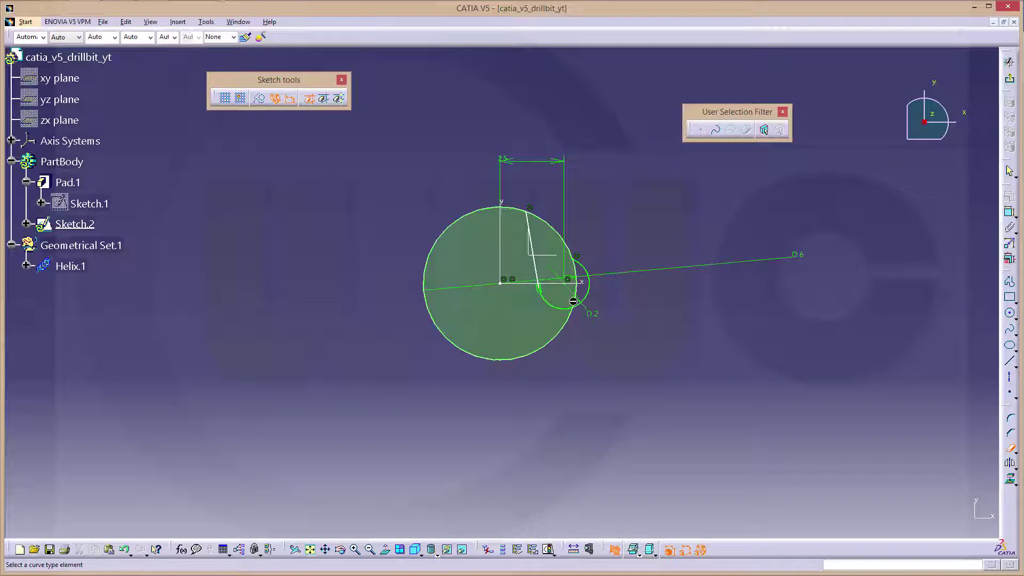
# Run the line through the small circle's tangent point and project the cylinder's round edge.
pyautogui.moveTo(592, 331); pyautogui.dragTo(596, 299, button='middle')
pyautogui.moveTo(521, 291)
pyautogui.mouseDown(button='middle')
pyautogui.moveTo(496, 306)
pyautogui.moveTo(503, 297)
pyautogui.moveTo(463, 301)
pyautogui.mouseUp(button='middle')
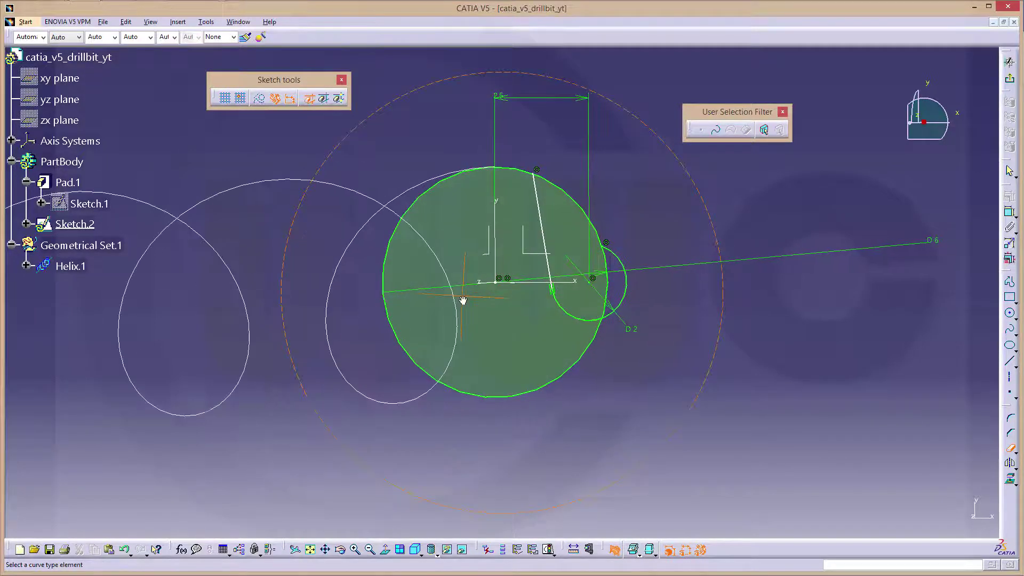
pyautogui.click(608, 268)
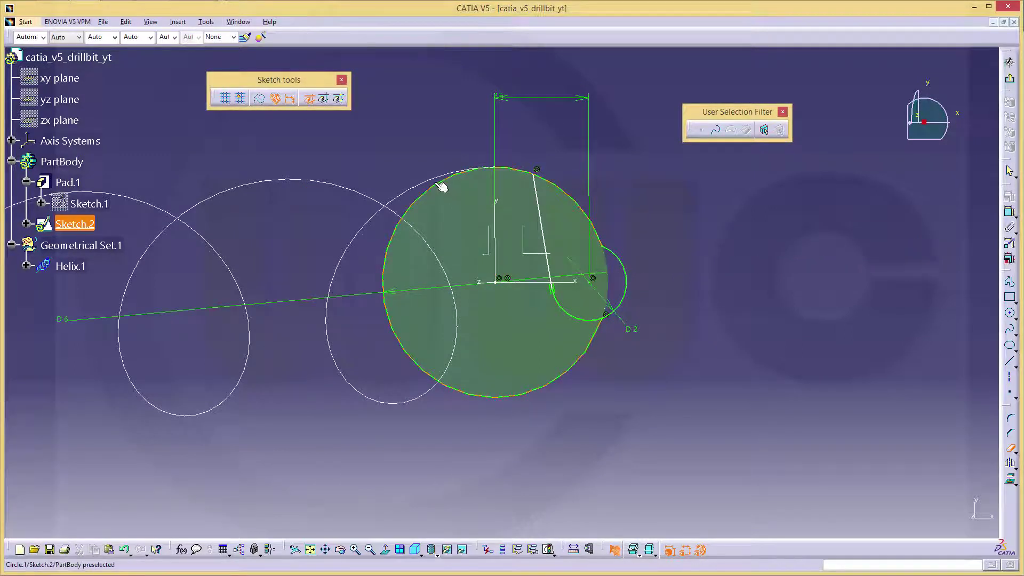
pyautogui.click(623, 253)
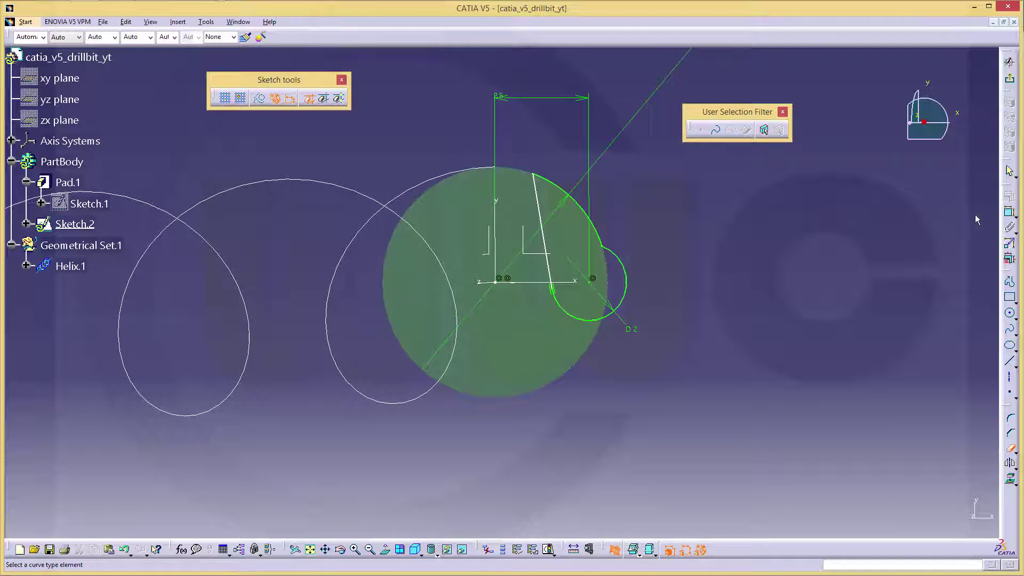
pyautogui.click(1010, 213)
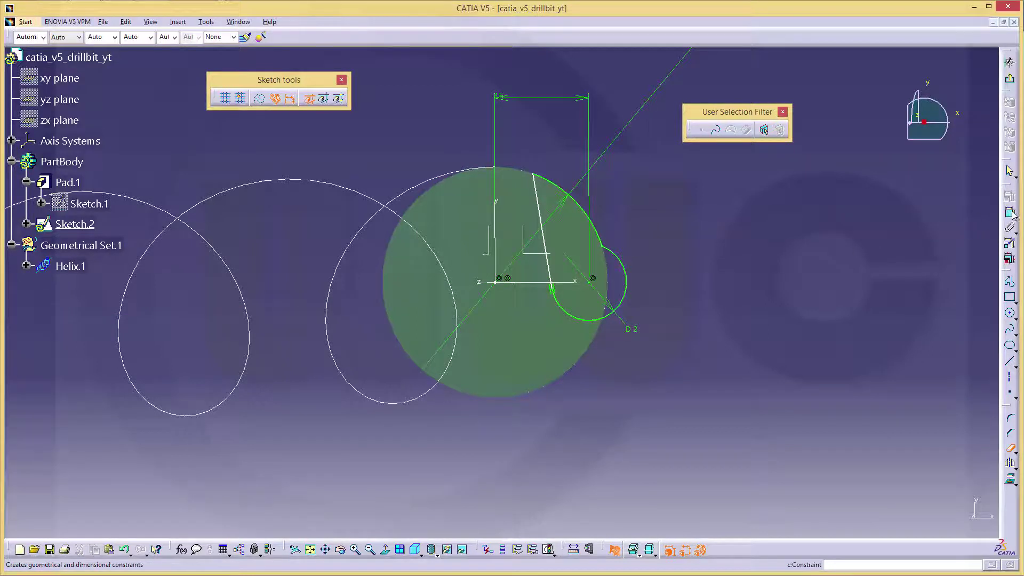
pyautogui.click(539, 177)
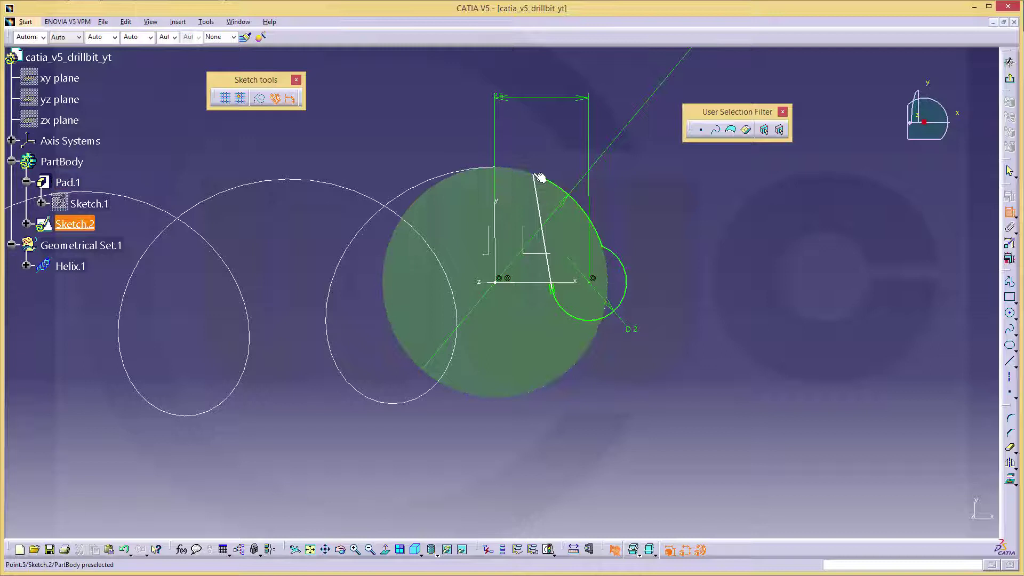
# Set the projected edge's Offset.15 to 0.5 mm and exit the sketch.
pyautogui.click(500, 202)
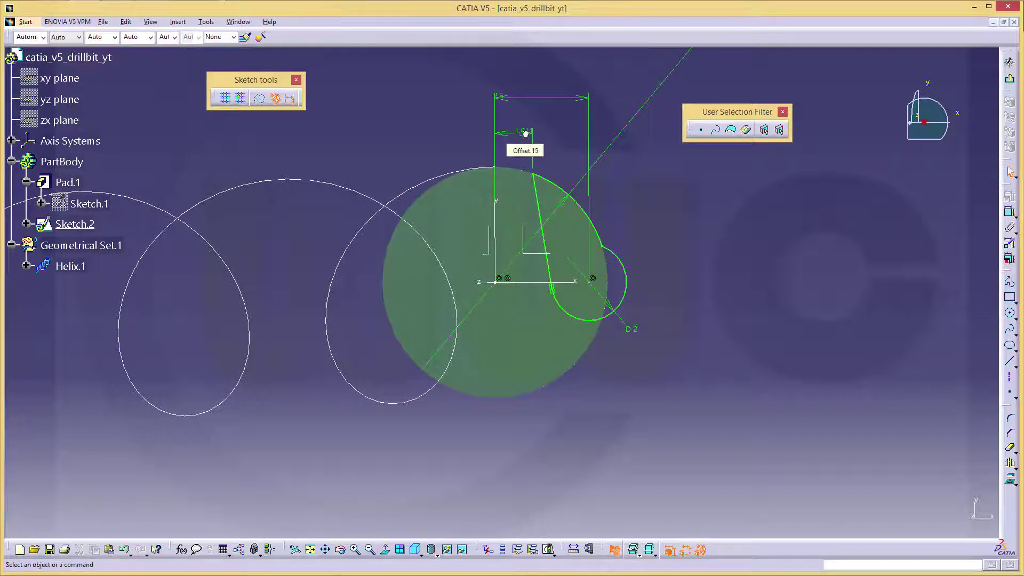
pyautogui.doubleClick(525, 133)
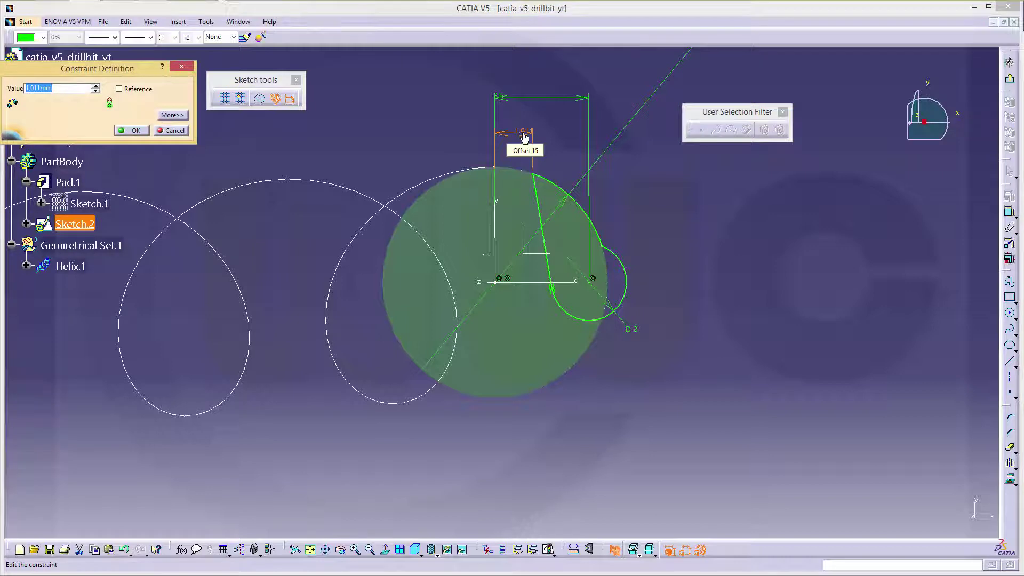
pyautogui.write('0,5')
pyautogui.press('Return')
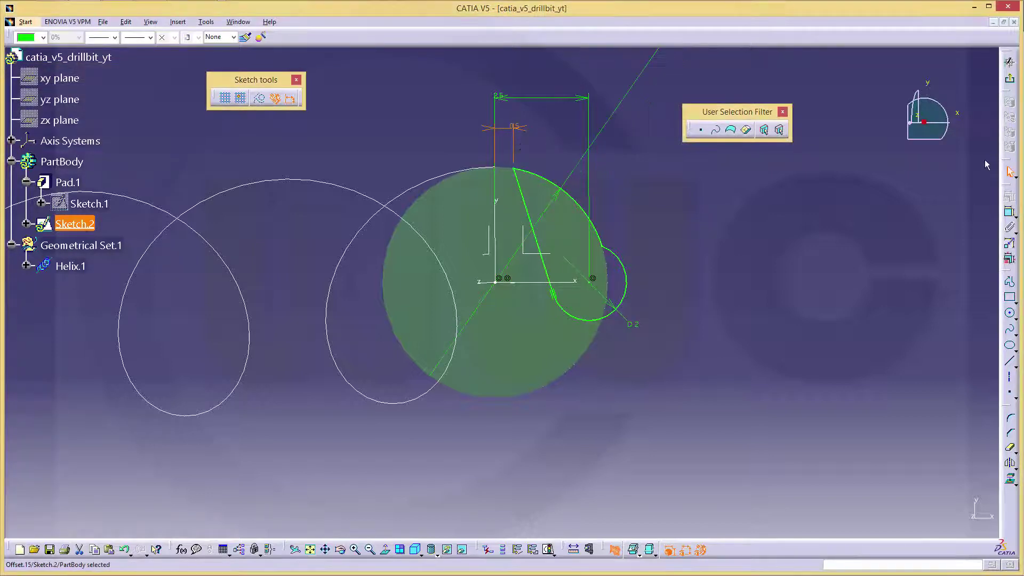
pyautogui.click(1010, 81)
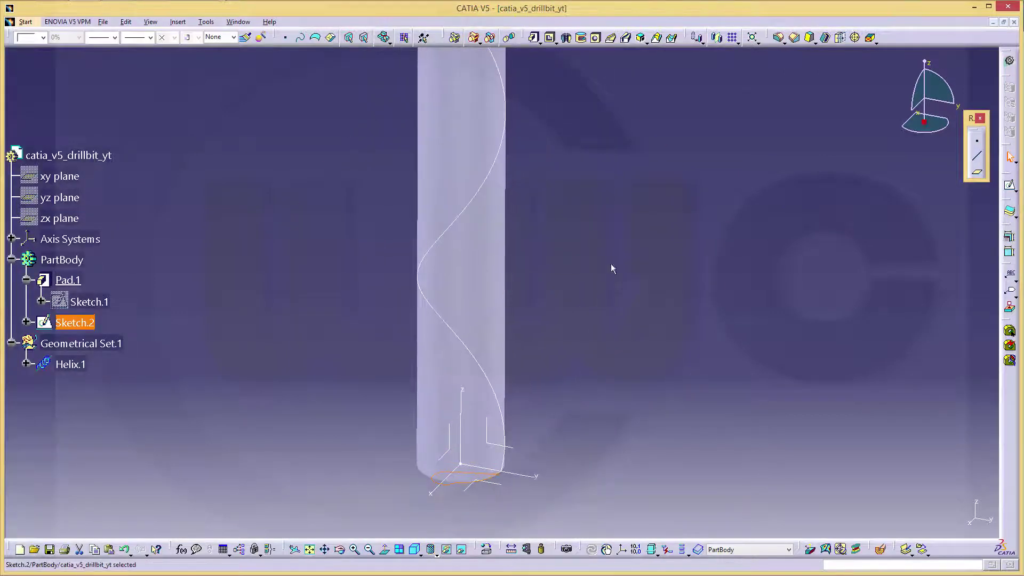
# Sweep Sketch.2 along Helix.1 as a slot, pulling direction from the absolute axis.
pyautogui.click(626, 38)
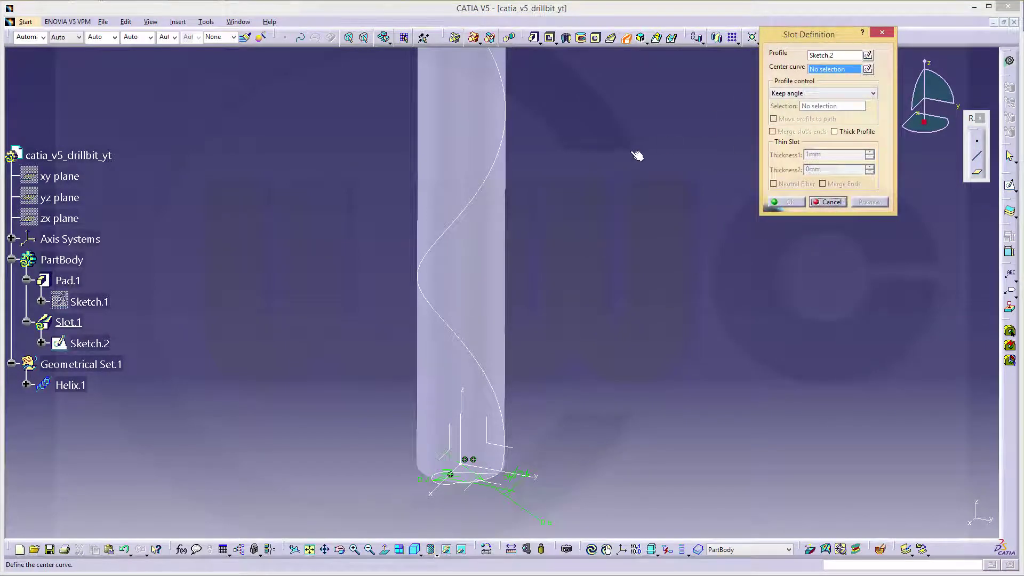
pyautogui.click(454, 219)
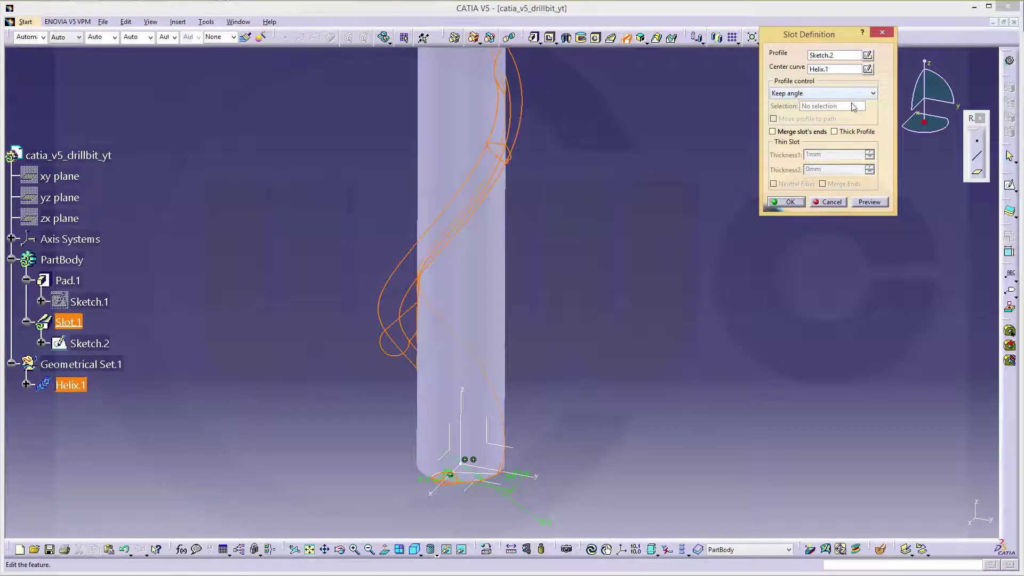
pyautogui.click(874, 95)
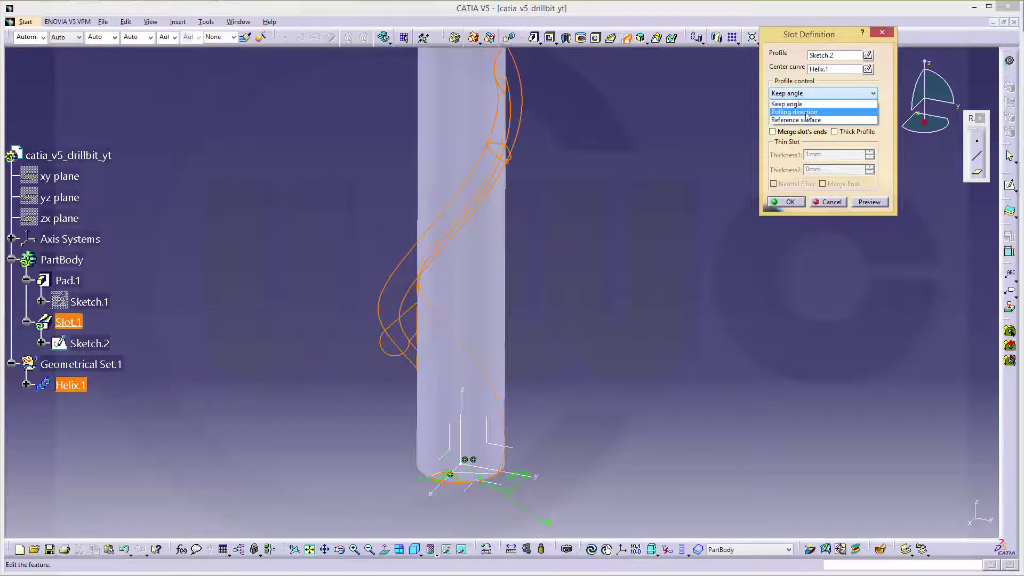
pyautogui.click(804, 112)
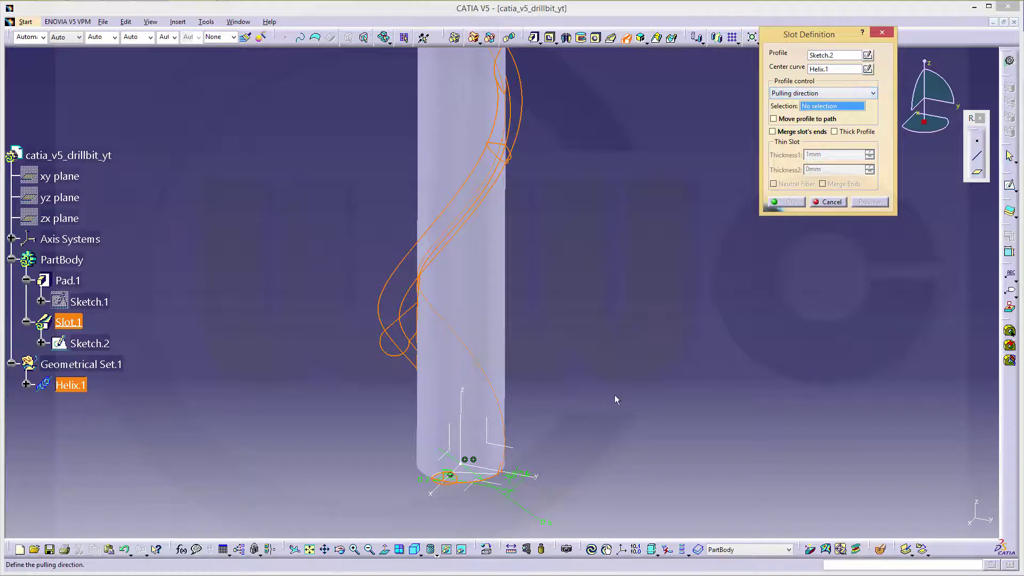
pyautogui.click(468, 495)
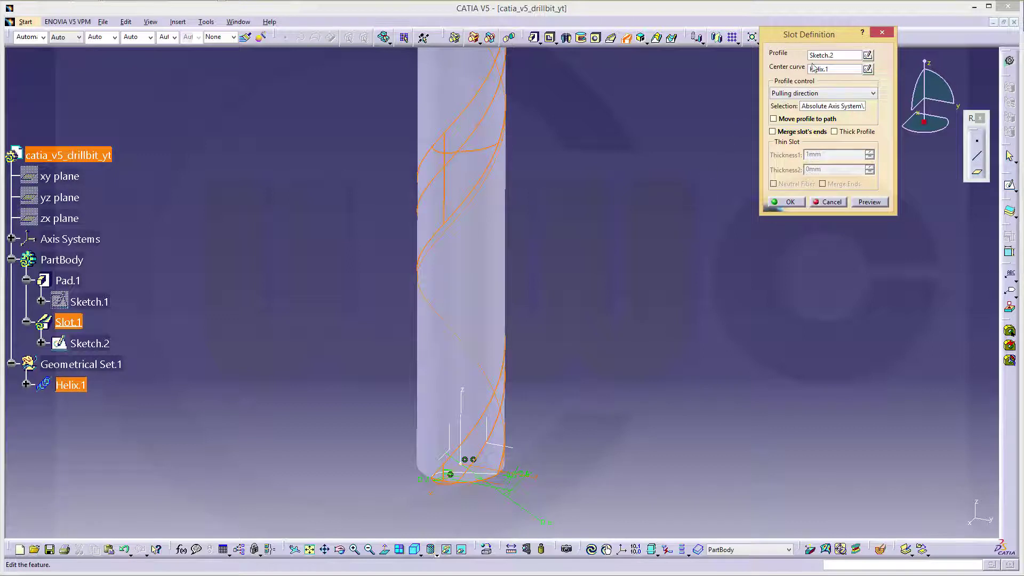
pyautogui.click(788, 202)
pyautogui.moveTo(611, 192); pyautogui.dragTo(702, 122, button='middle')
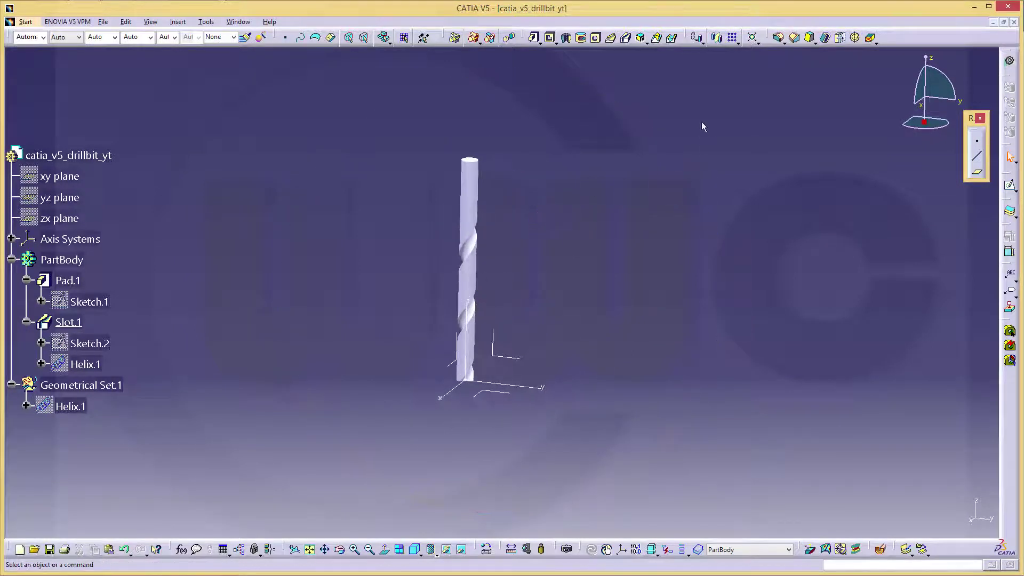
# Pattern Slot.1 circularly about the absolute axis as 2 instances spaced 180deg apart.
pyautogui.click(739, 43)
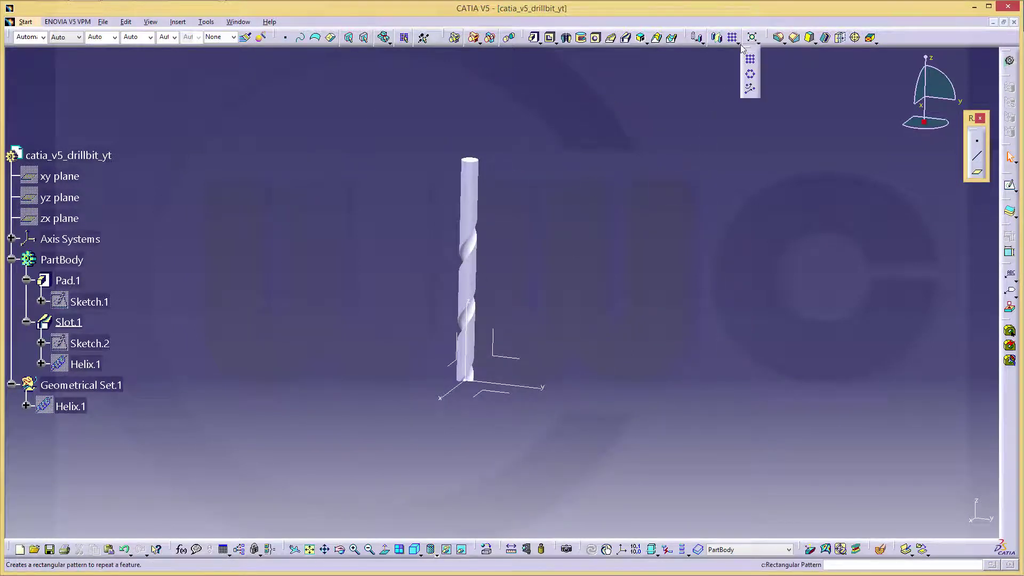
pyautogui.click(750, 79)
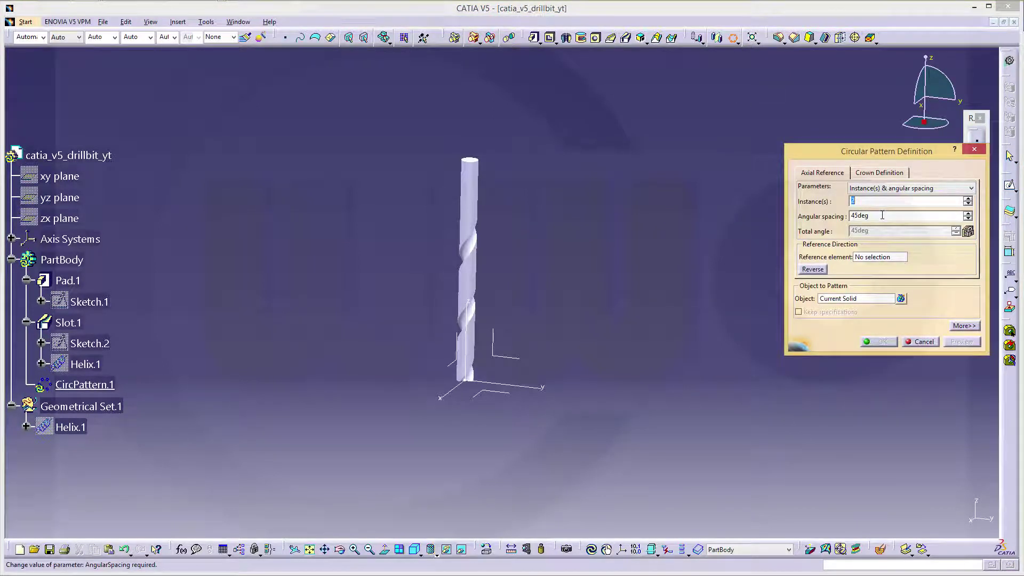
pyautogui.press('Tab')
pyautogui.write('180')
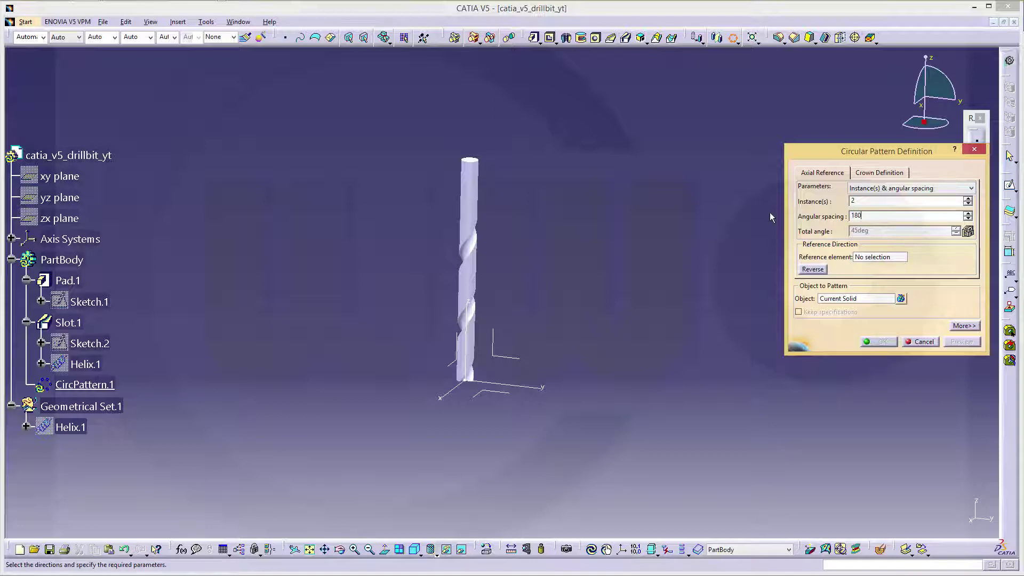
pyautogui.press('Tab')
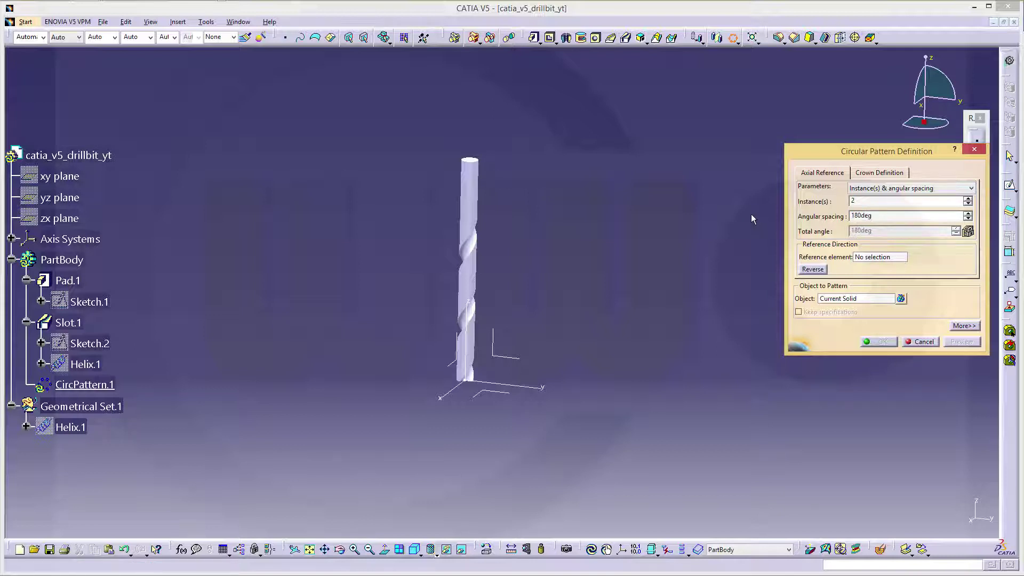
pyautogui.click(872, 260)
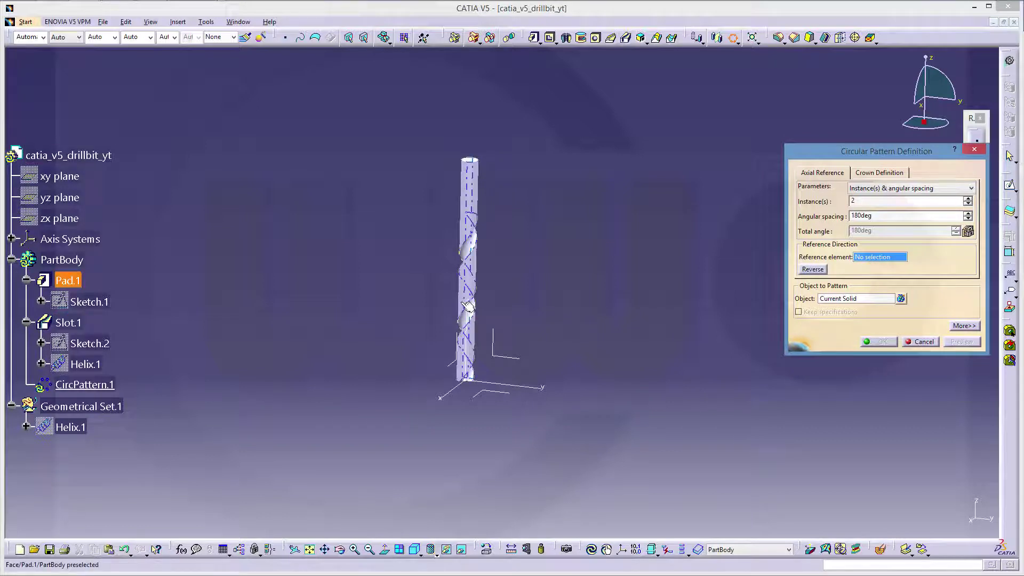
pyautogui.click(468, 307)
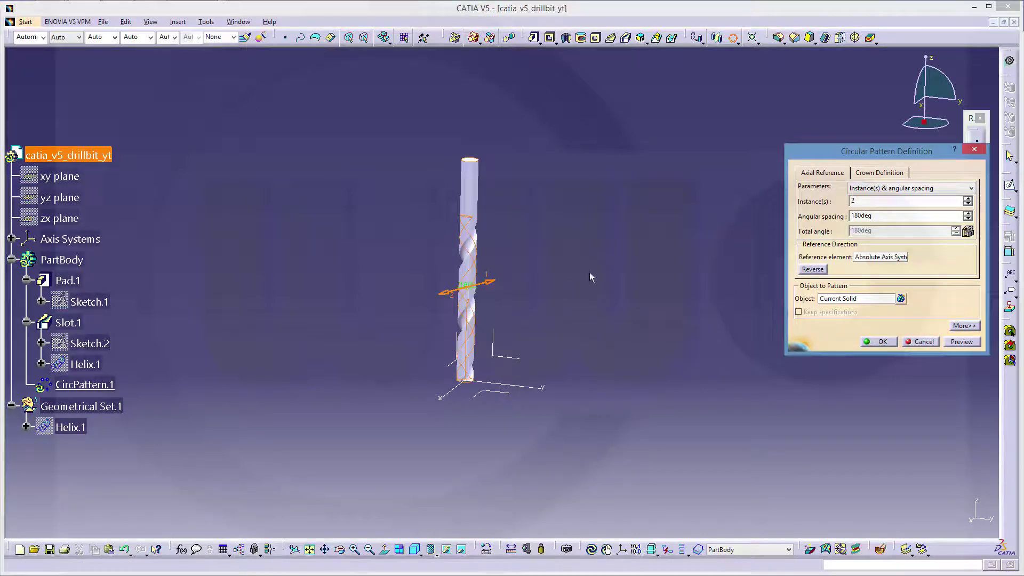
pyautogui.click(835, 299)
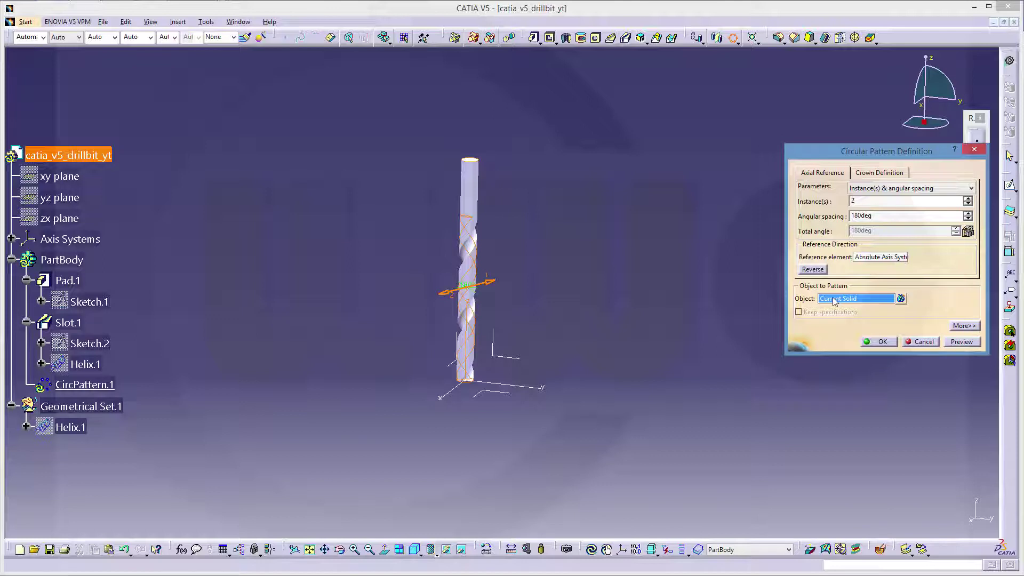
pyautogui.click(69, 323)
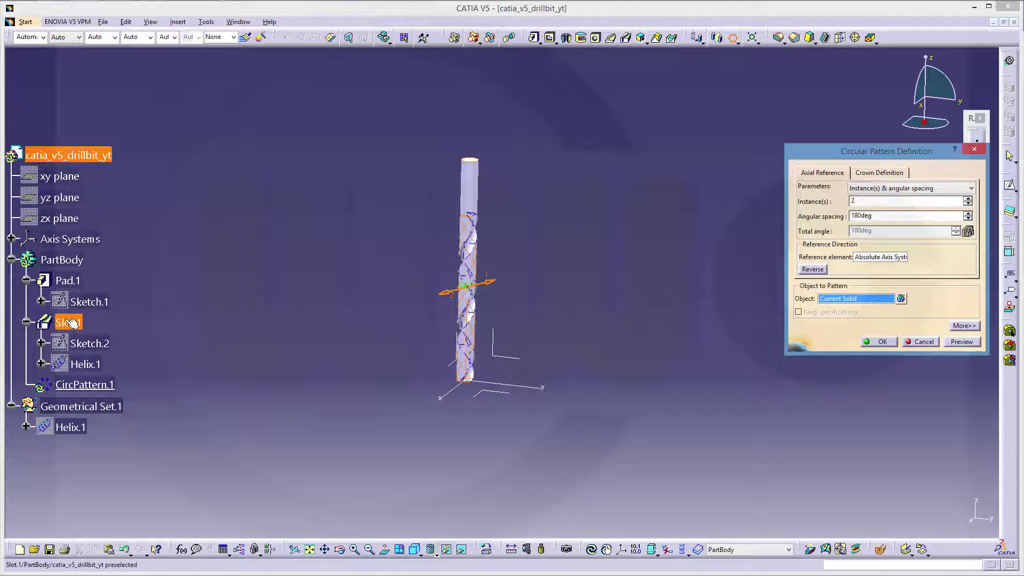
pyautogui.click(888, 344)
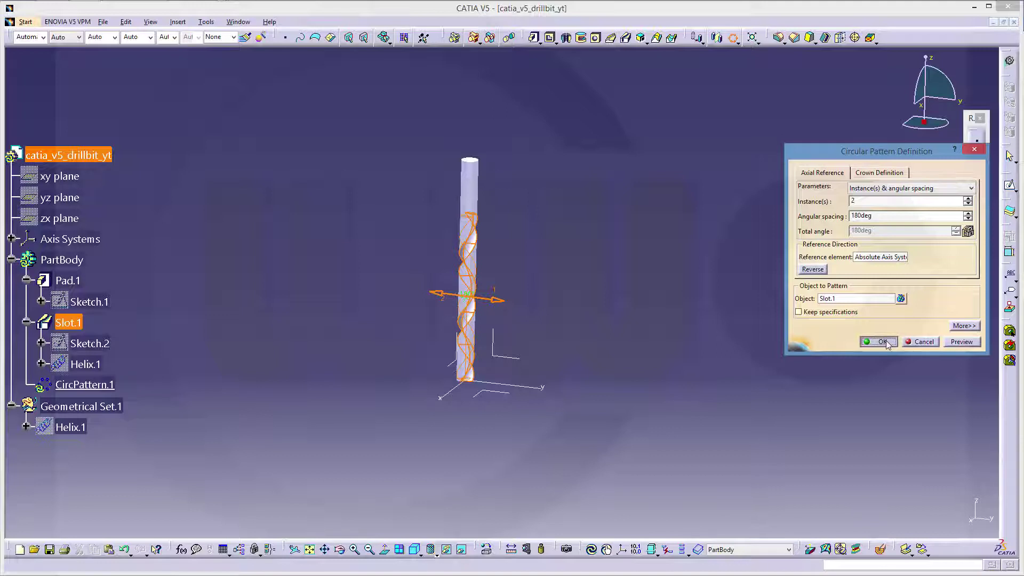
# Finish the two-flute pattern, zoom in on the drill bit and start a new sketch.
pyautogui.click(884, 342)
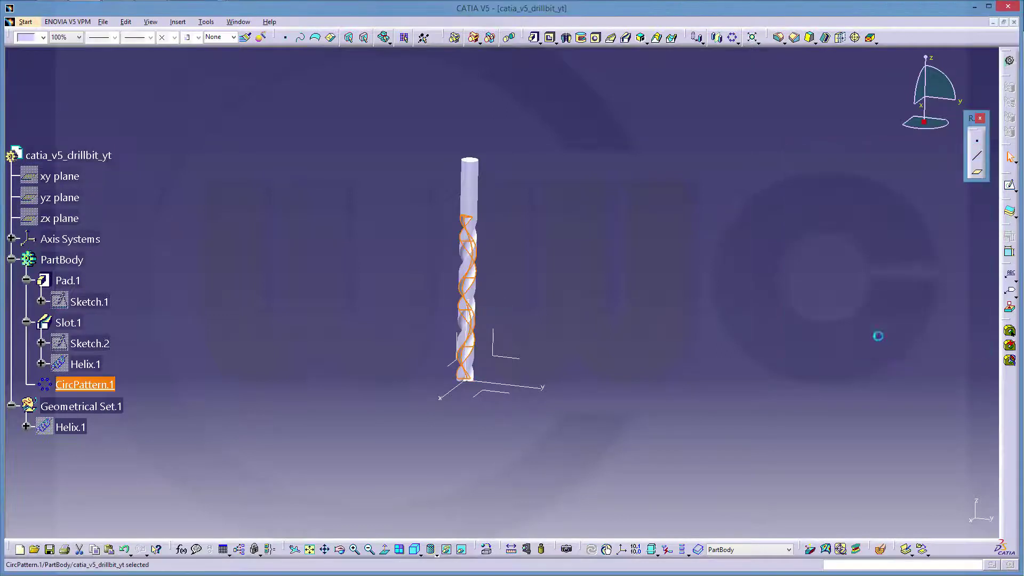
pyautogui.moveTo(487, 305)
pyautogui.mouseDown(button='middle')
pyautogui.moveTo(483, 257)
pyautogui.moveTo(469, 288)
pyautogui.moveTo(457, 268)
pyautogui.moveTo(366, 256)
pyautogui.moveTo(379, 235)
pyautogui.moveTo(544, 262)
pyautogui.mouseUp(button='middle')
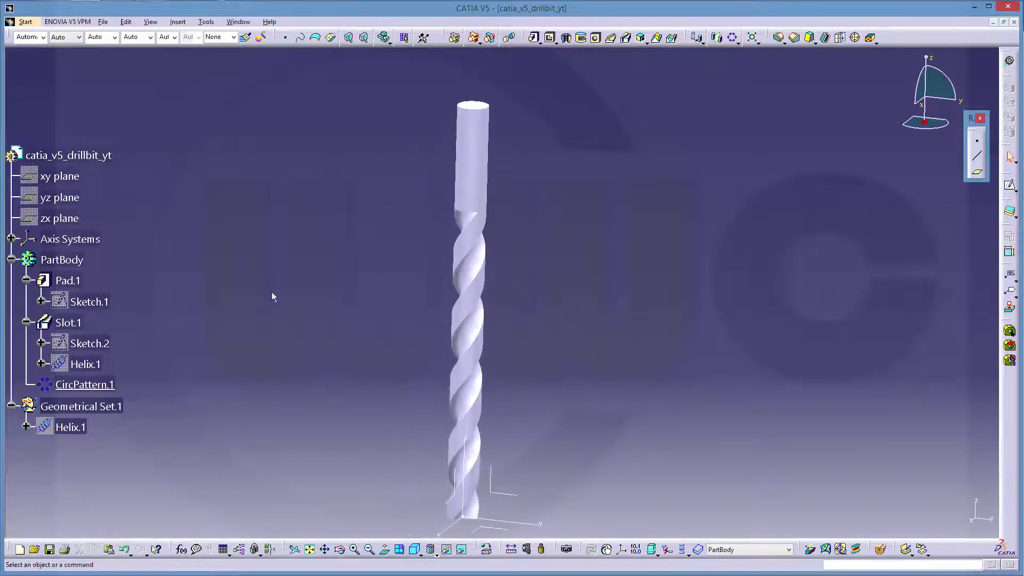
pyautogui.click(1012, 187)
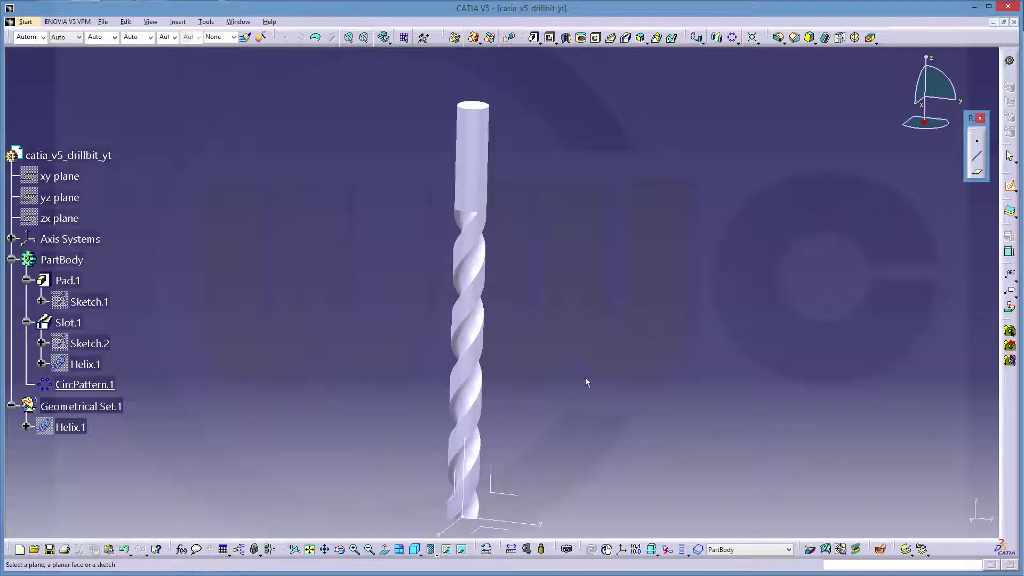
# Sketch on the YZ plane in swapped visible space and draw a rectangle straddling the shank top.
pyautogui.click(516, 499)
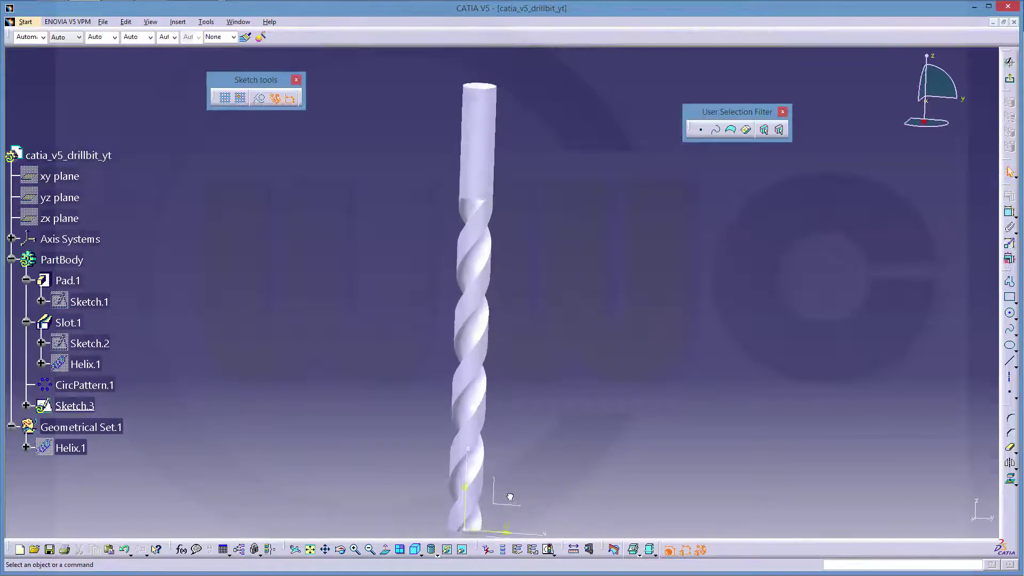
pyautogui.click(548, 406)
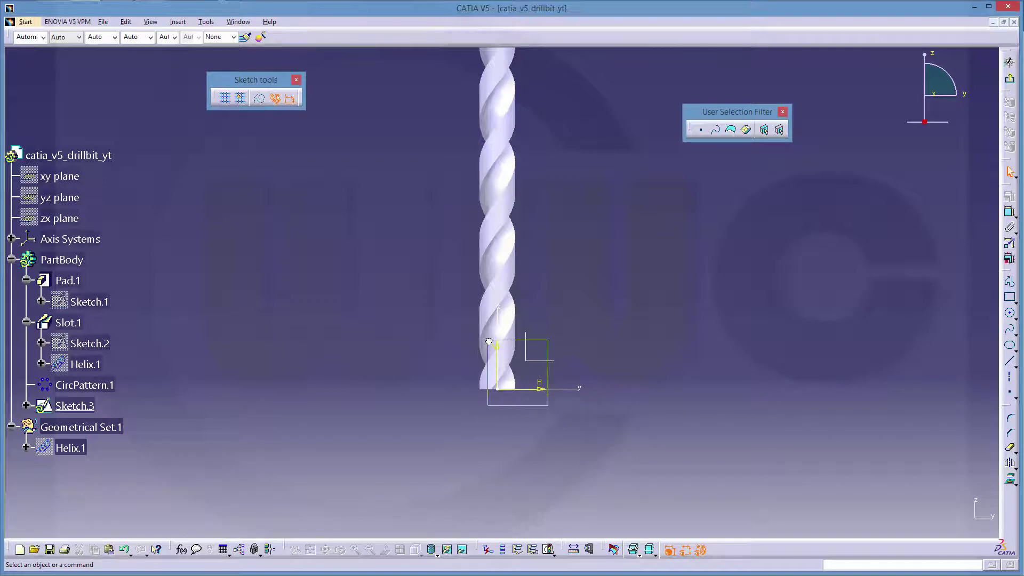
pyautogui.press('Escape')
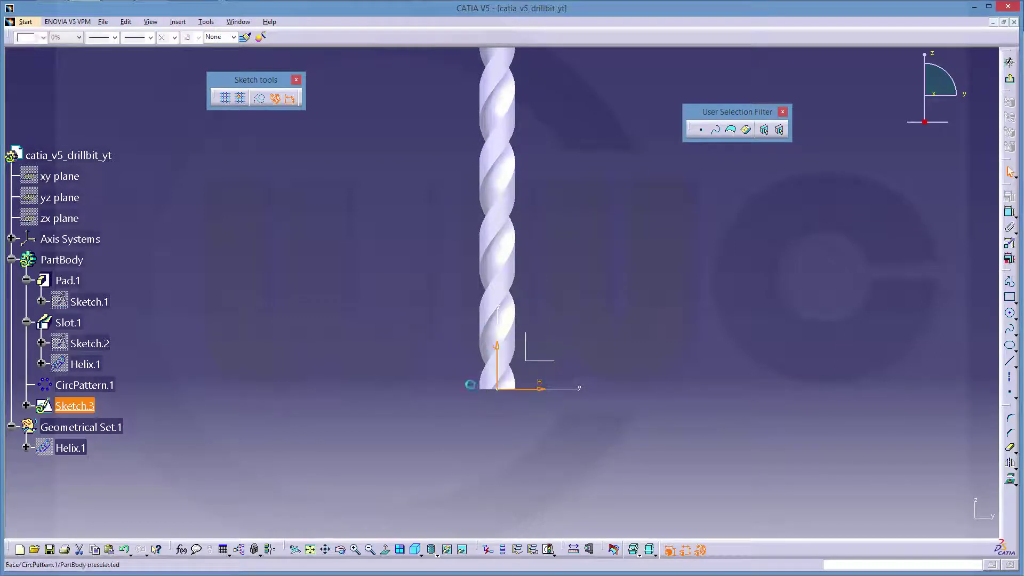
pyautogui.click(450, 550)
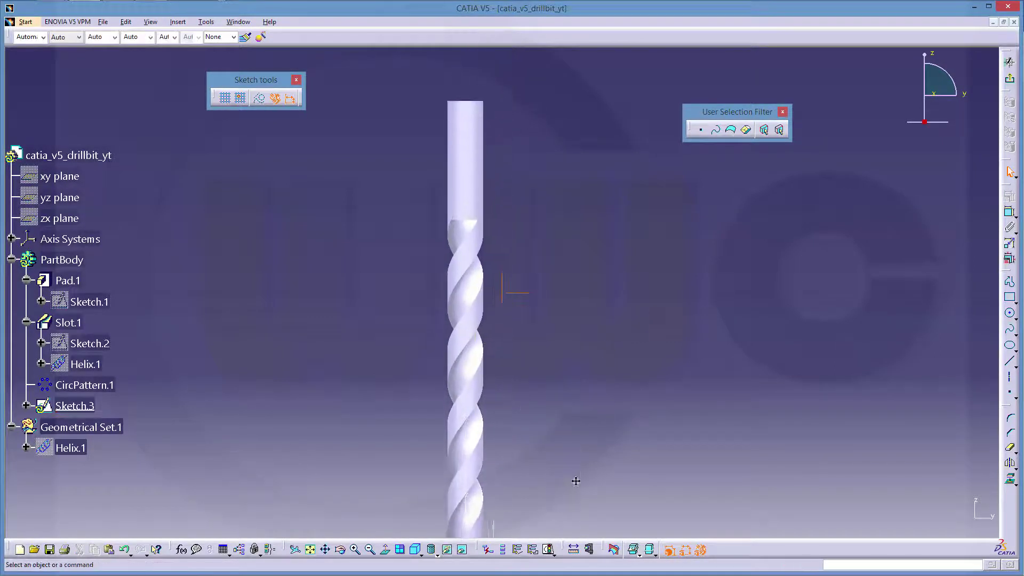
pyautogui.click(1010, 297)
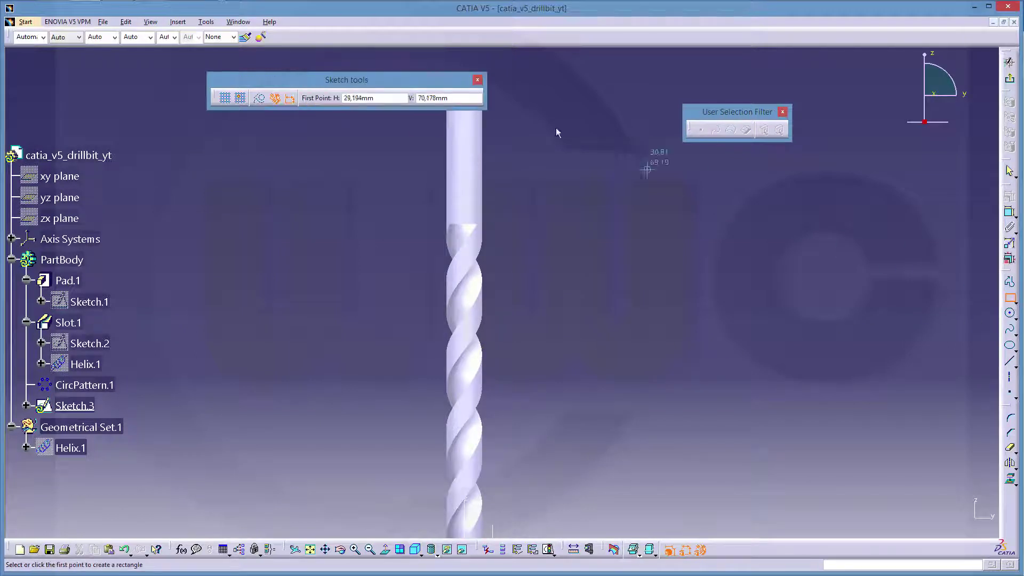
pyautogui.click(415, 129)
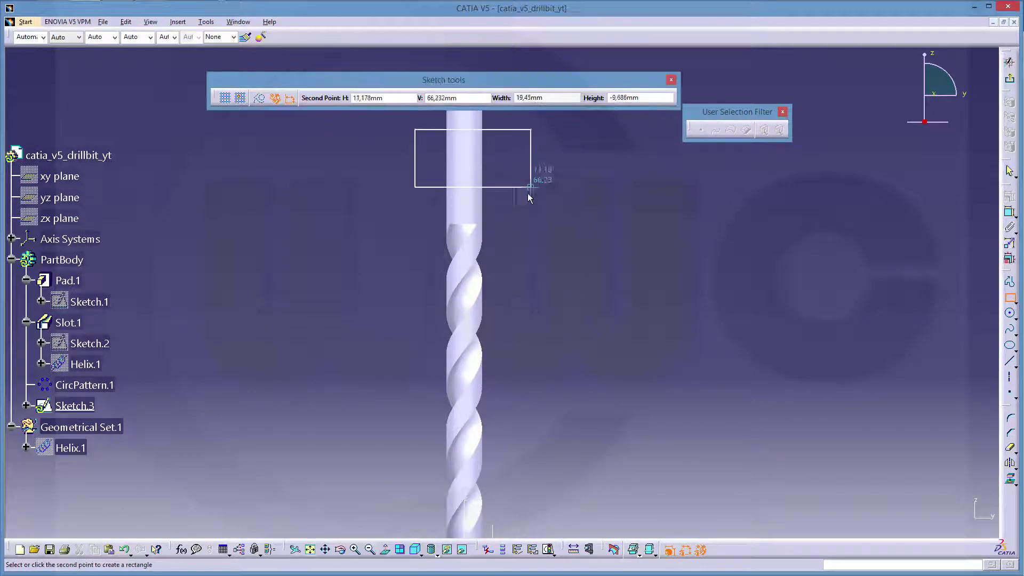
pyautogui.click(513, 204)
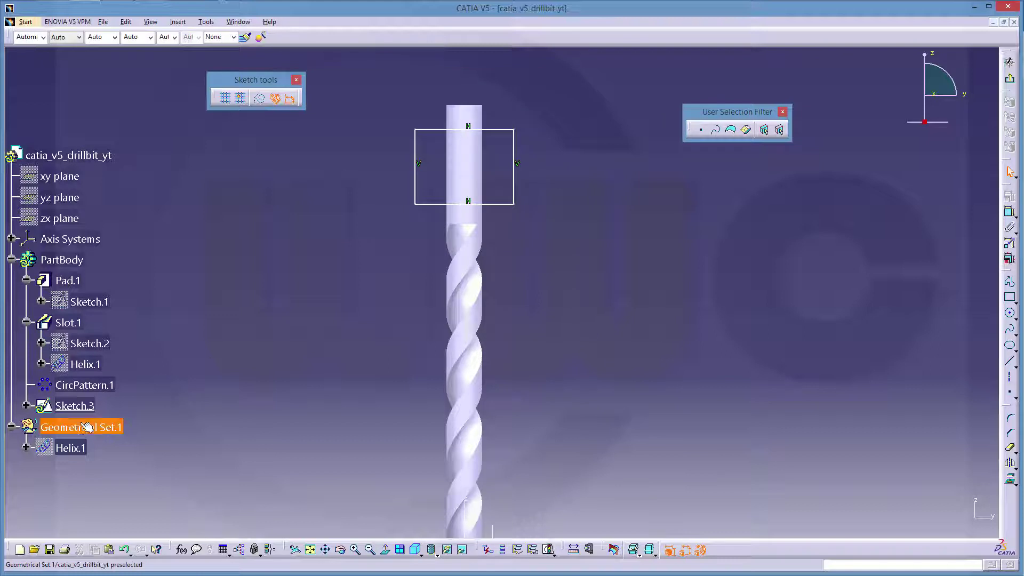
# Expand Sketch.3's constraints and select the four Parallelism constraints.
pyautogui.click(25, 406)
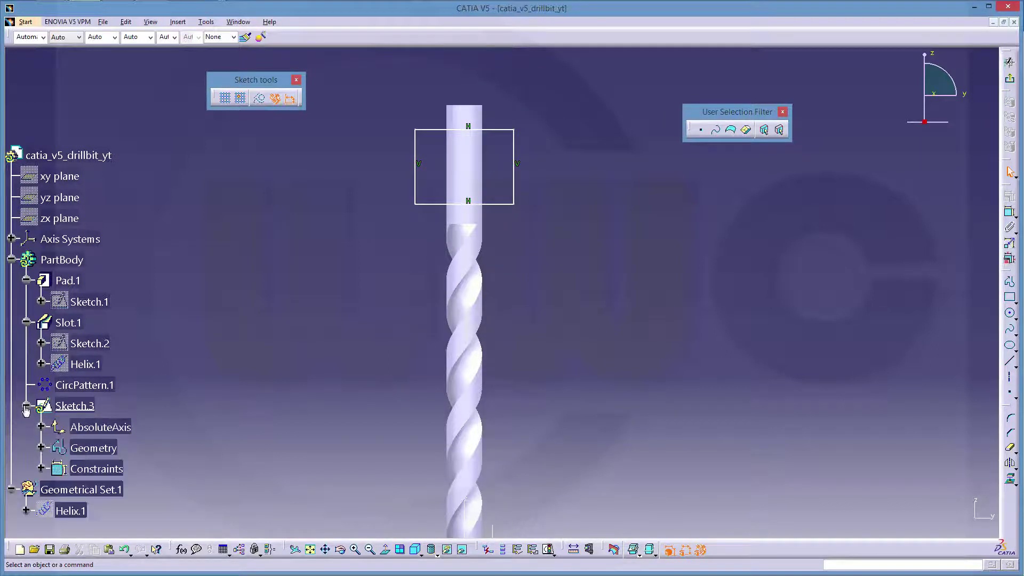
pyautogui.click(41, 469)
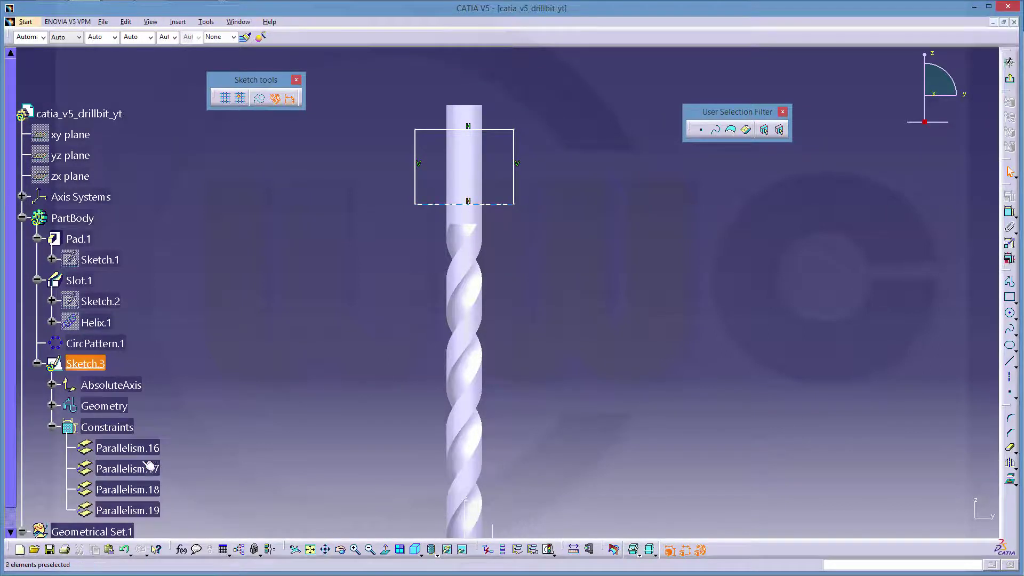
pyautogui.click(154, 451)
pyautogui.keyDown('ctrl'); pyautogui.click(138, 511); pyautogui.keyUp('ctrl')
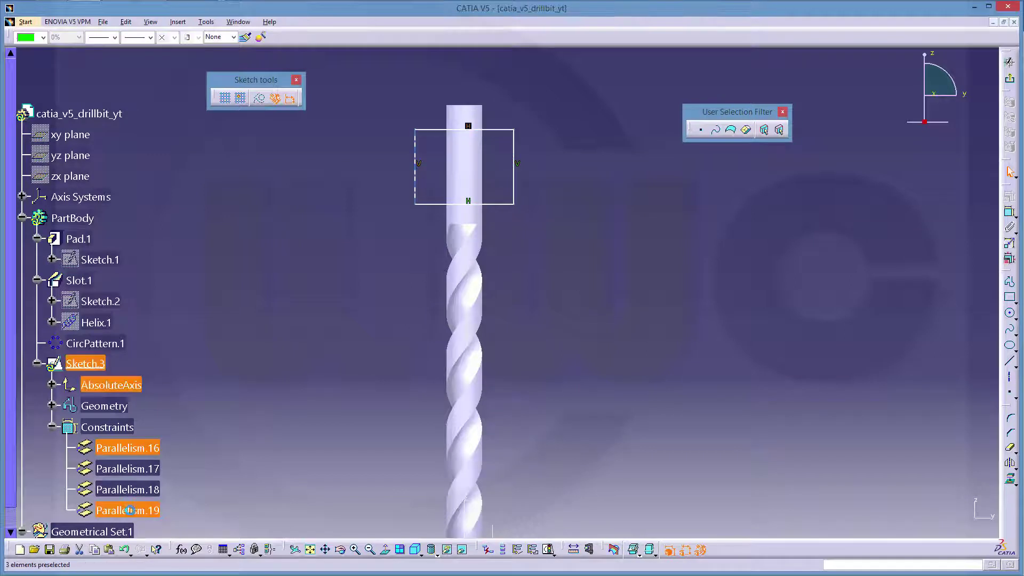
pyautogui.keyDown('shift'); pyautogui.click(154, 471); pyautogui.keyUp('shift')
# Delete the parallelism constraints and dimension the rectangle's width to 10 mm.
pyautogui.press('Delete')
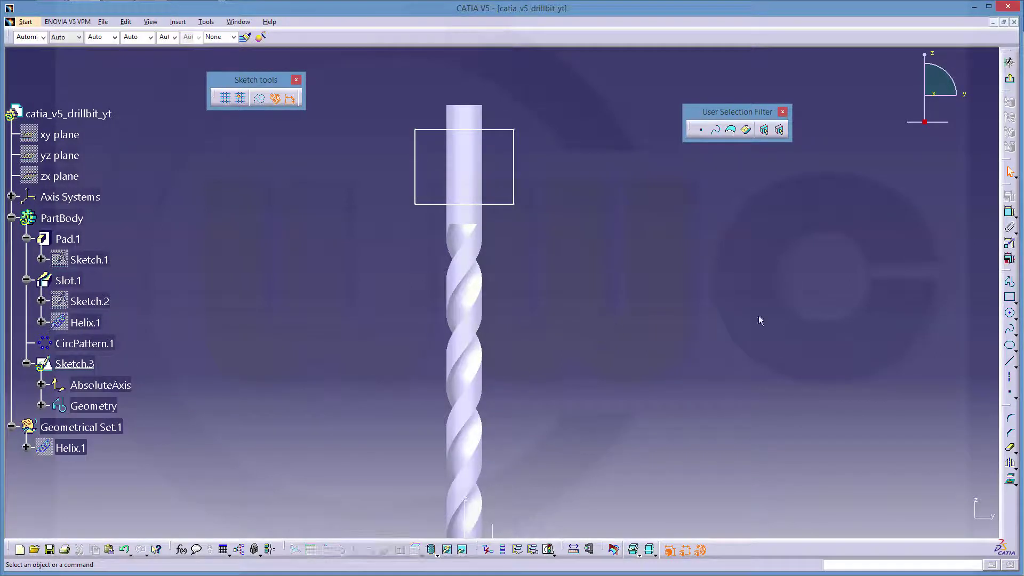
pyautogui.click(1009, 213)
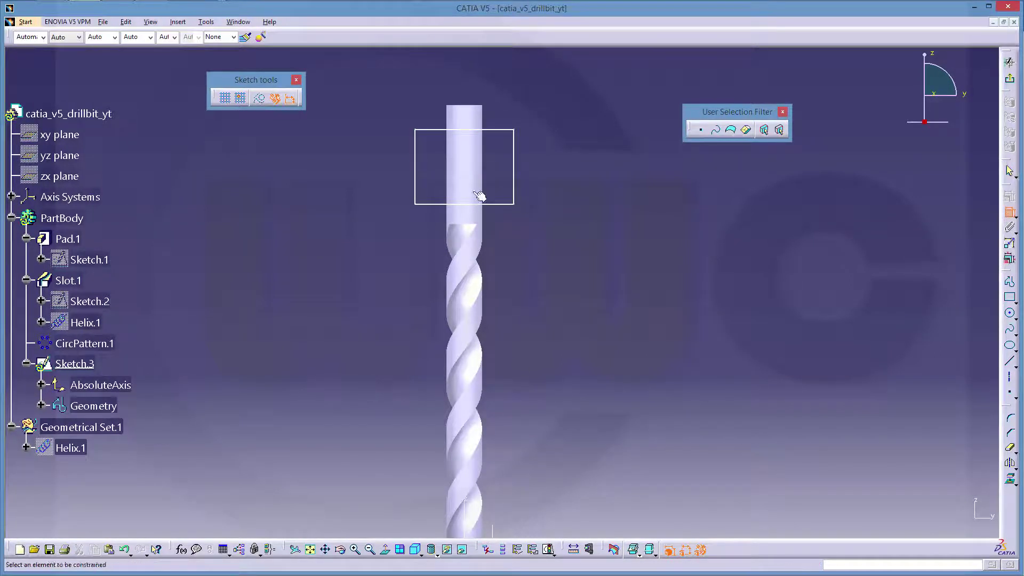
pyautogui.click(415, 165)
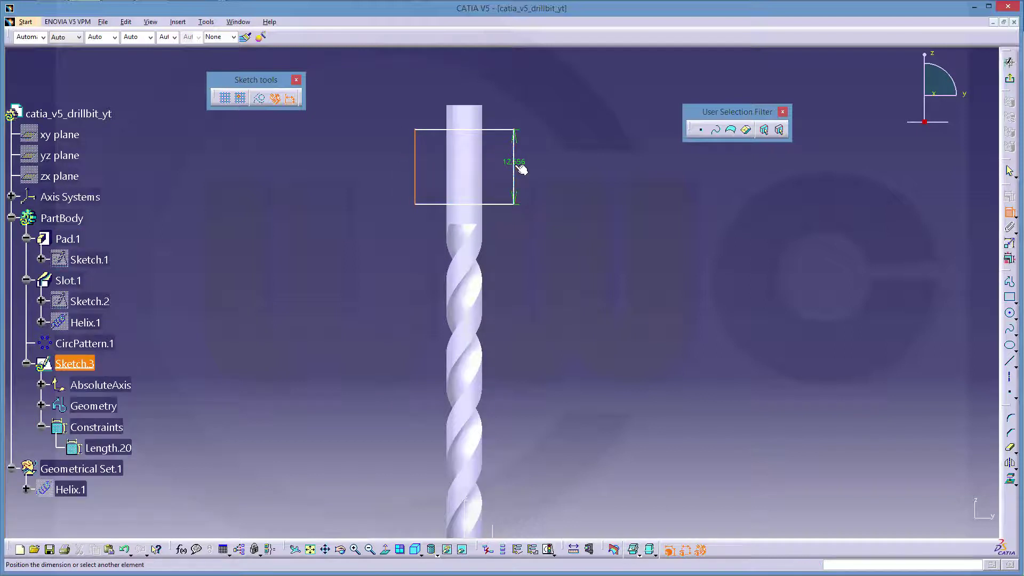
pyautogui.click(516, 168)
pyautogui.click(499, 77)
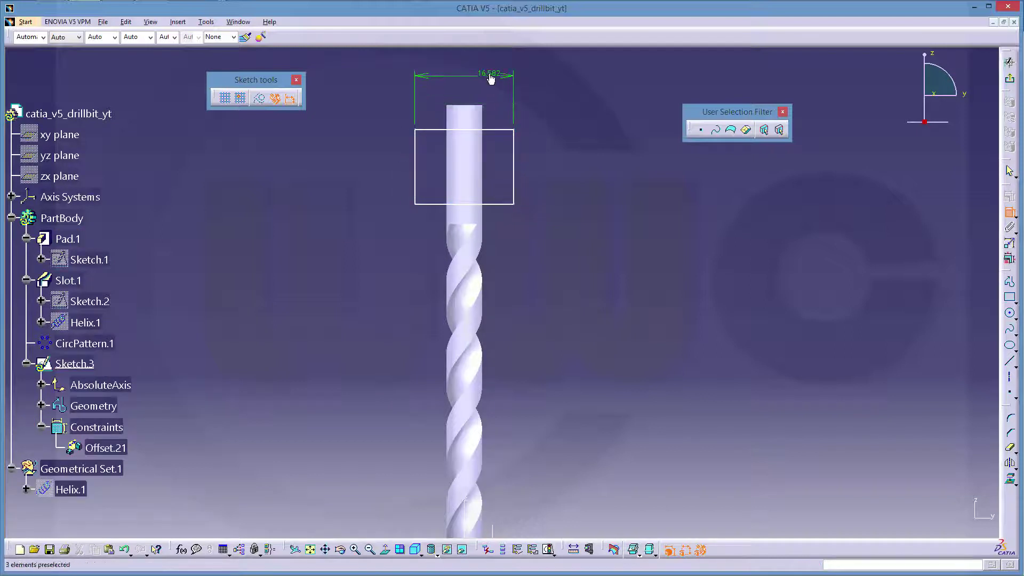
pyautogui.doubleClick(501, 77)
pyautogui.write('10')
pyautogui.press('Return')
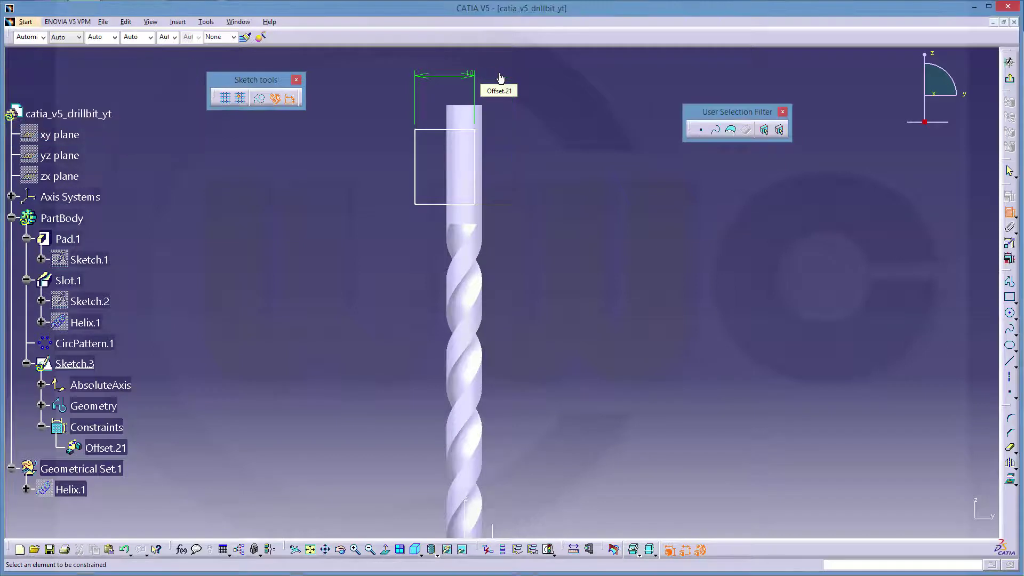
# Dimension the rectangle's height to 18 mm.
pyautogui.click(444, 134)
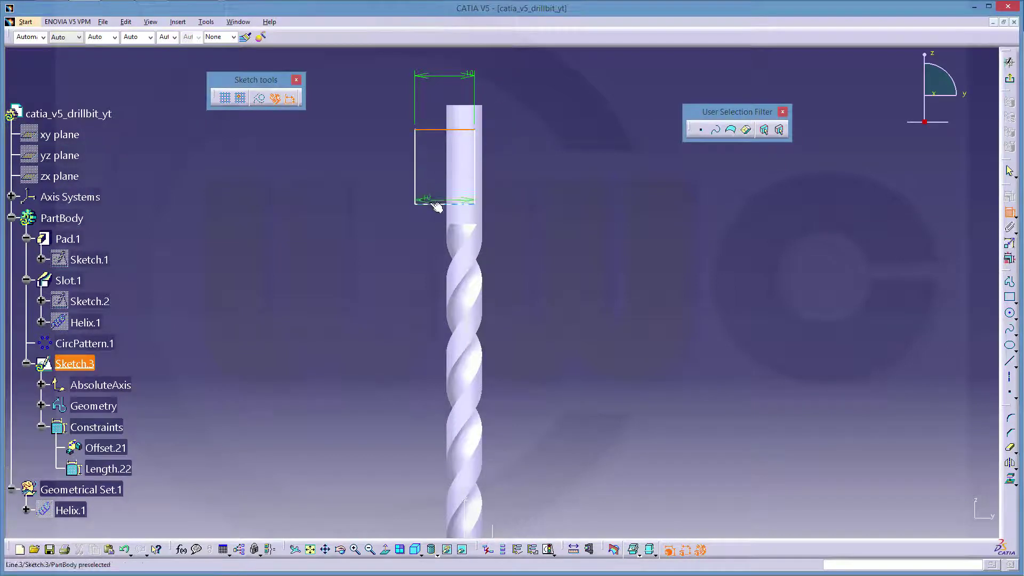
pyautogui.click(430, 204)
pyautogui.click(378, 179)
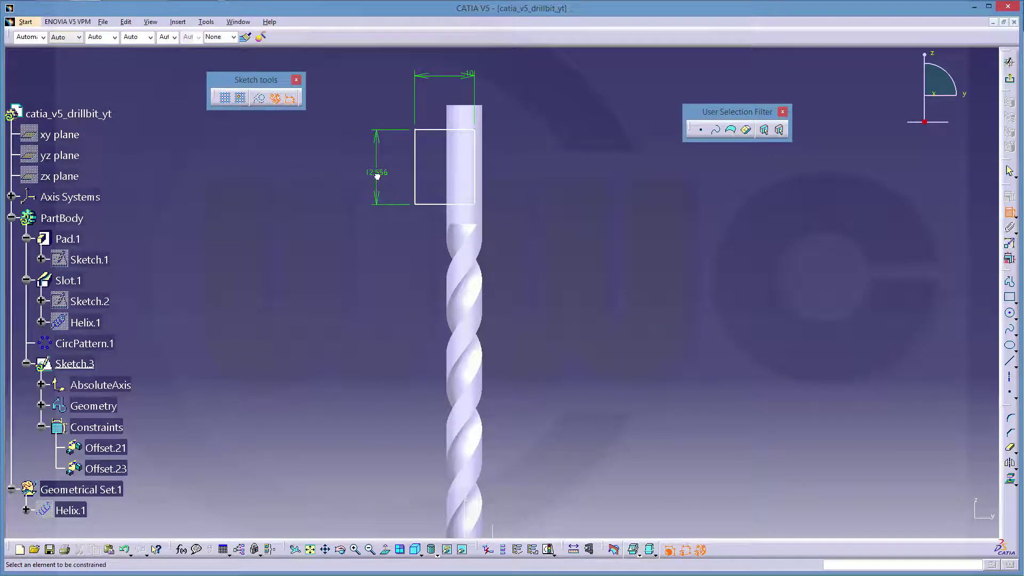
pyautogui.doubleClick(377, 172)
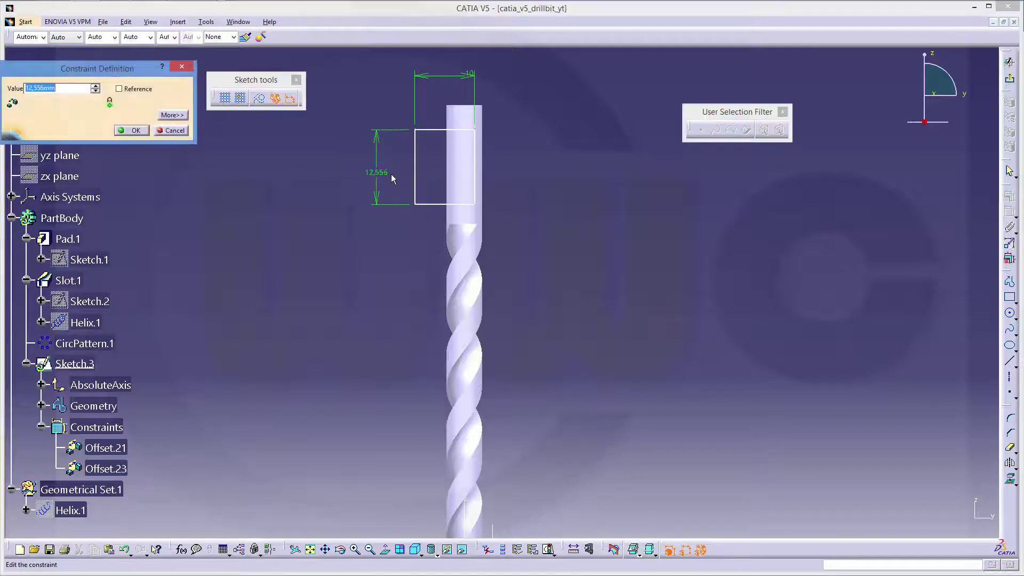
pyautogui.write('18')
pyautogui.press('Return')
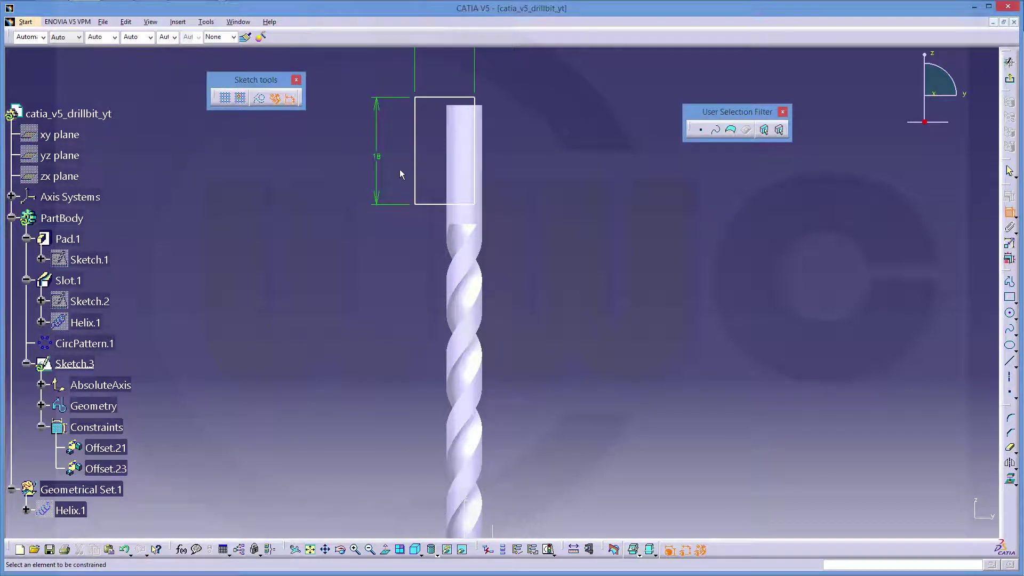
# Make the rectangle symmetric about the drill axis.
pyautogui.click(416, 164)
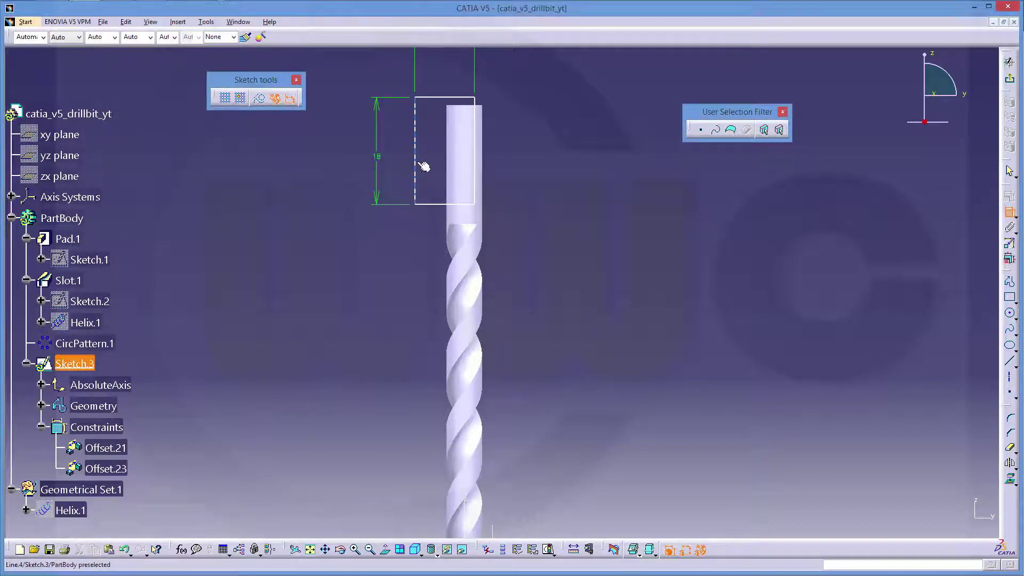
pyautogui.click(479, 157)
pyautogui.rightClick(535, 192)
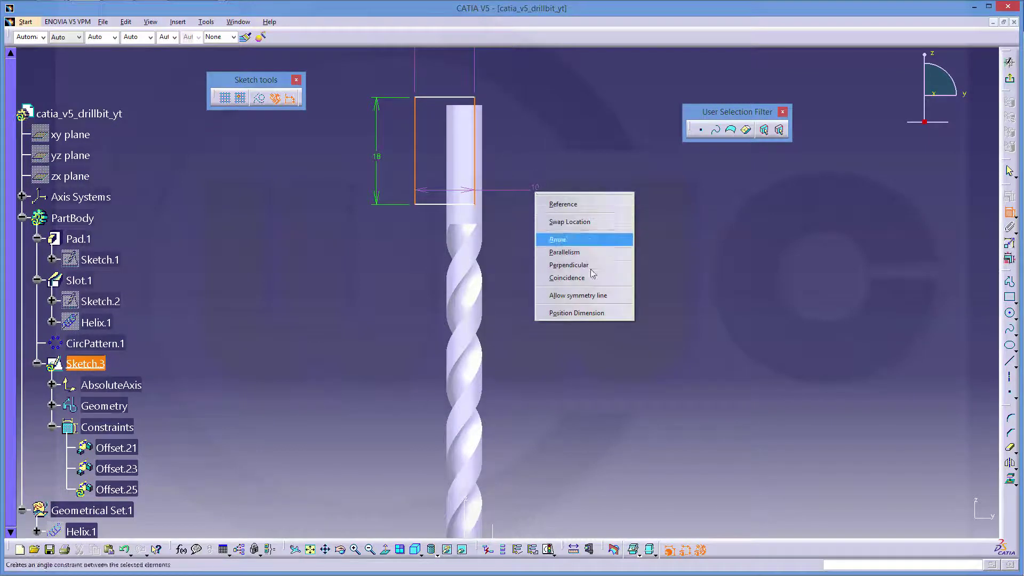
pyautogui.click(582, 296)
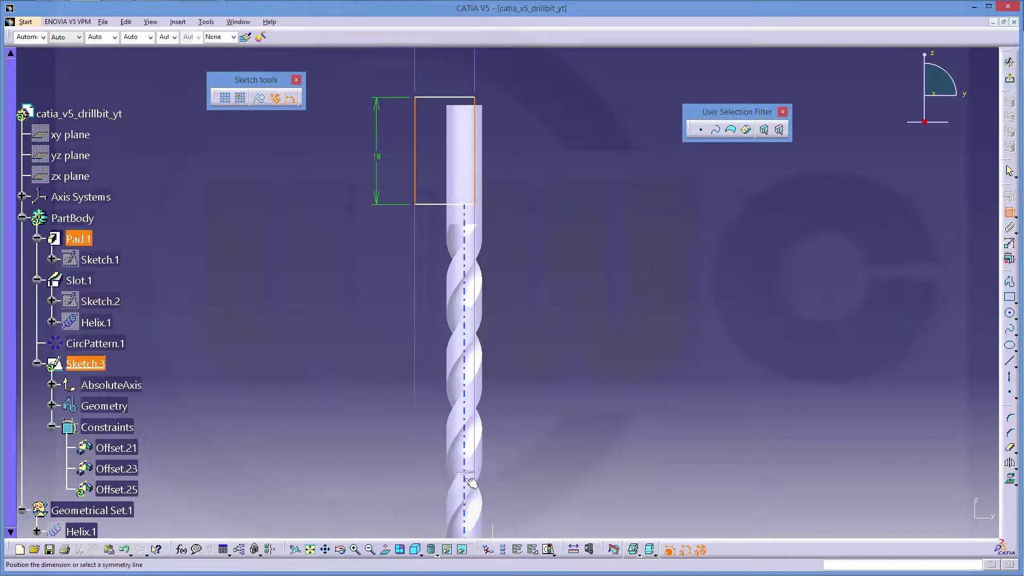
pyautogui.click(464, 499)
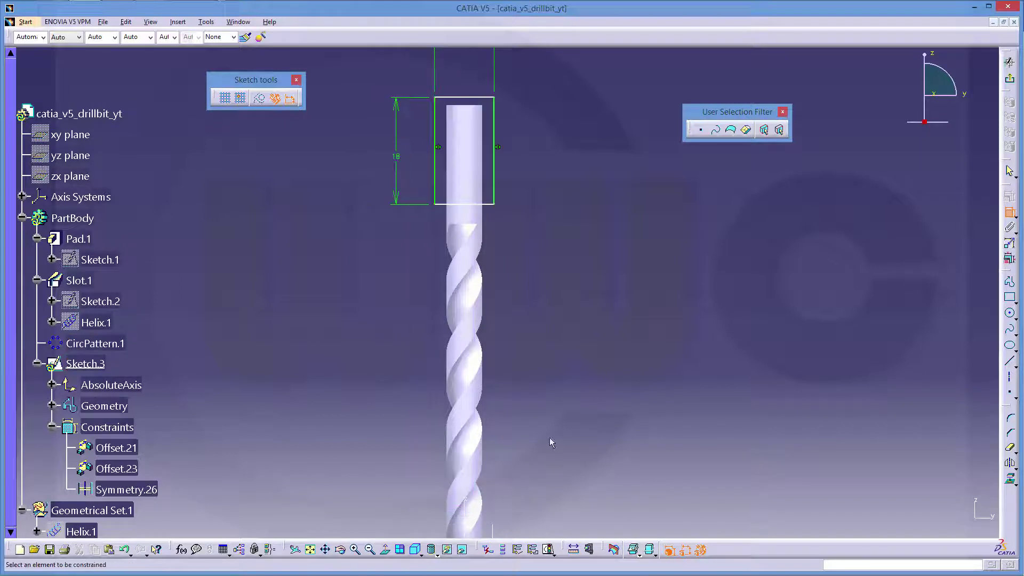
# Set the rectangle's top edge 80 mm above the drill's base line.
pyautogui.moveTo(584, 329); pyautogui.dragTo(571, 194, button='middle')
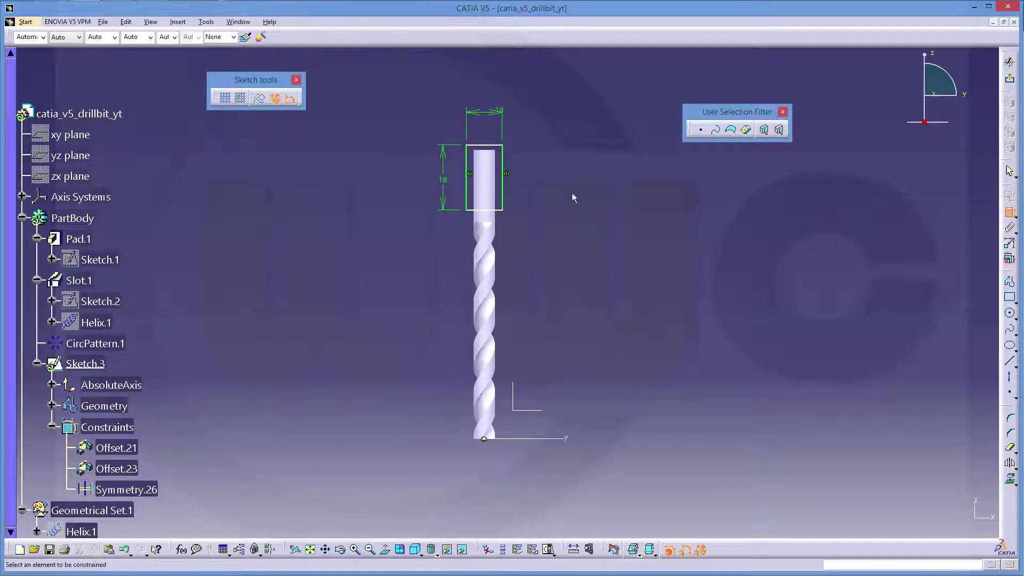
pyautogui.click(493, 146)
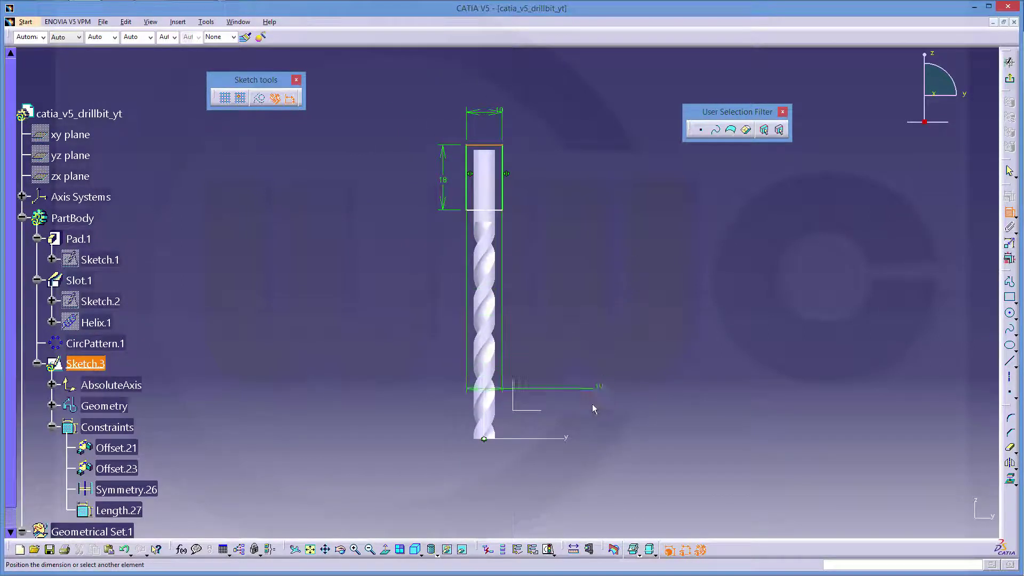
pyautogui.click(568, 439)
pyautogui.click(612, 347)
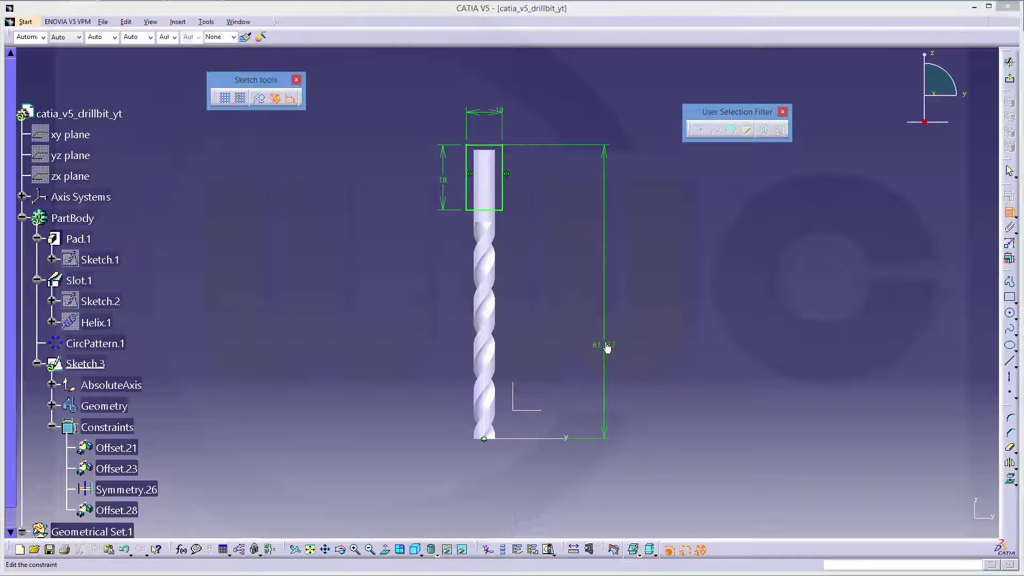
pyautogui.doubleClick(612, 347)
pyautogui.write('80')
pyautogui.press('Return')
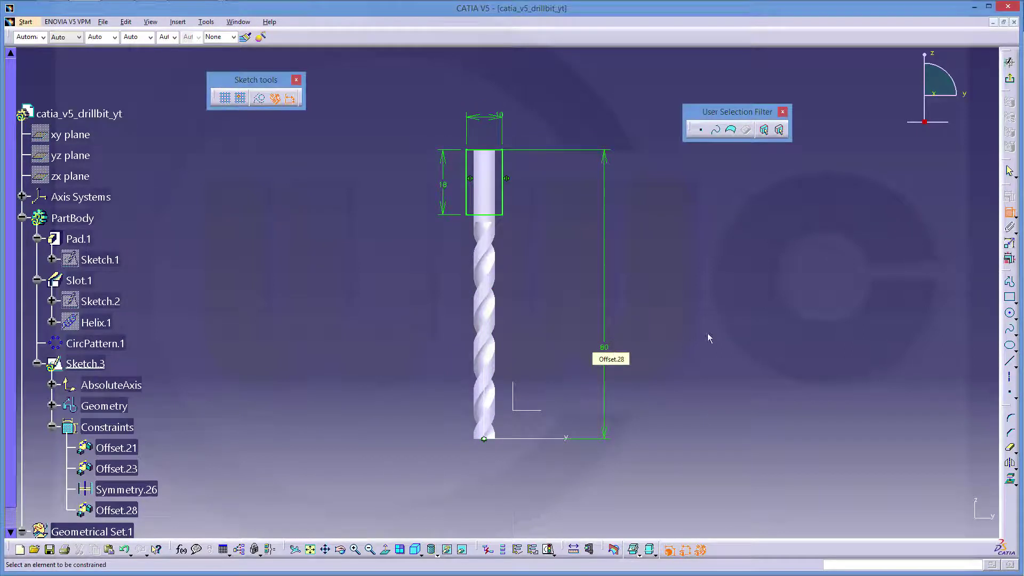
# Leave the sketcher and pad Sketch.3 with mirrored extent and an edited length.
pyautogui.click(1009, 63)
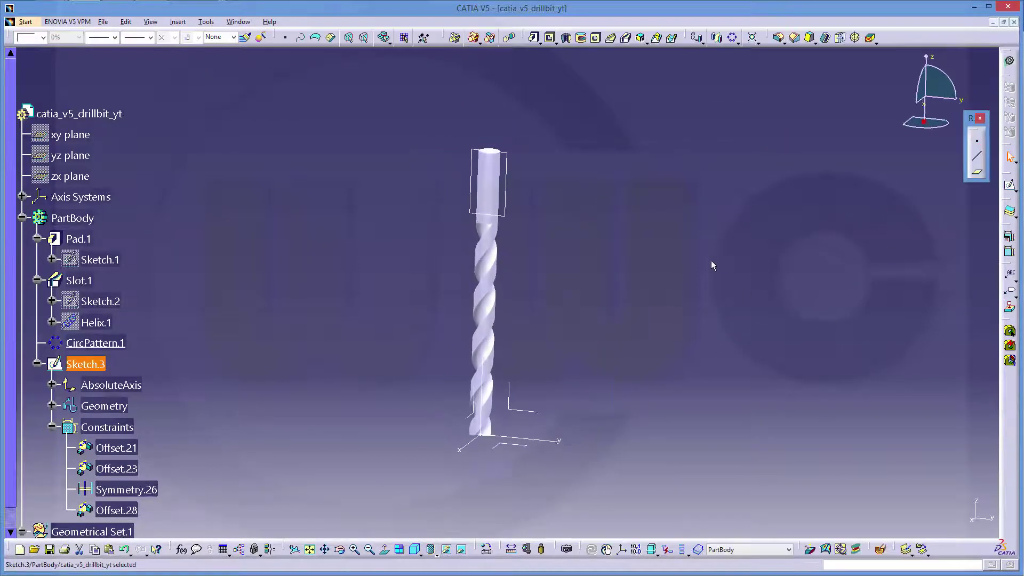
pyautogui.click(533, 39)
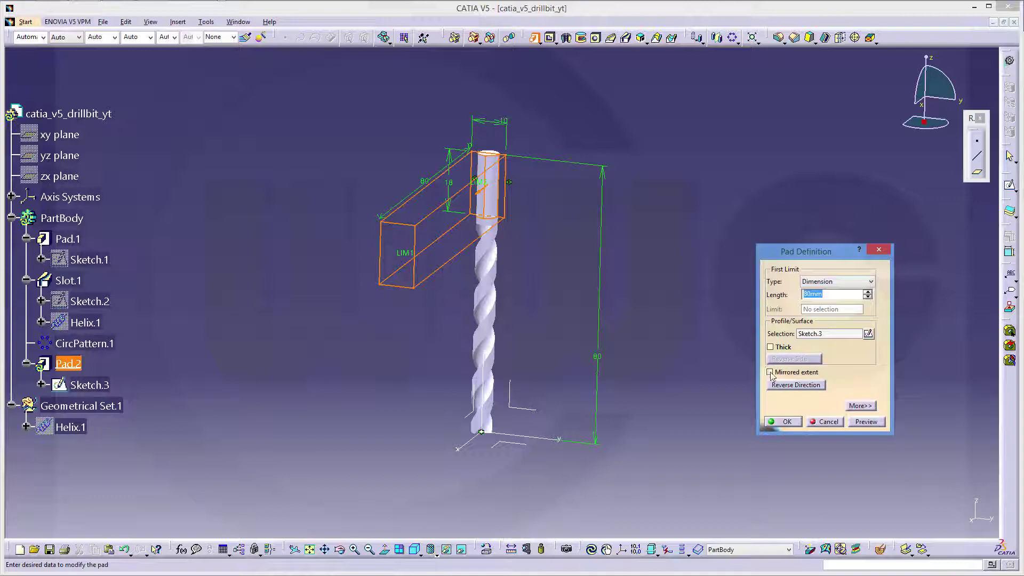
pyautogui.click(769, 373)
pyautogui.doubleClick(844, 294)
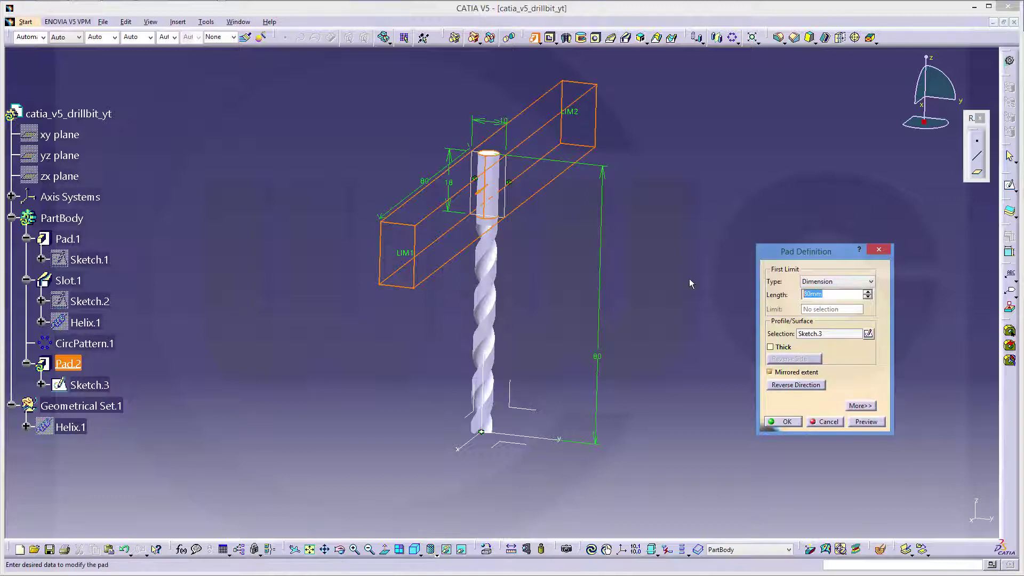
pyautogui.write('0,5')
pyautogui.press('Return')
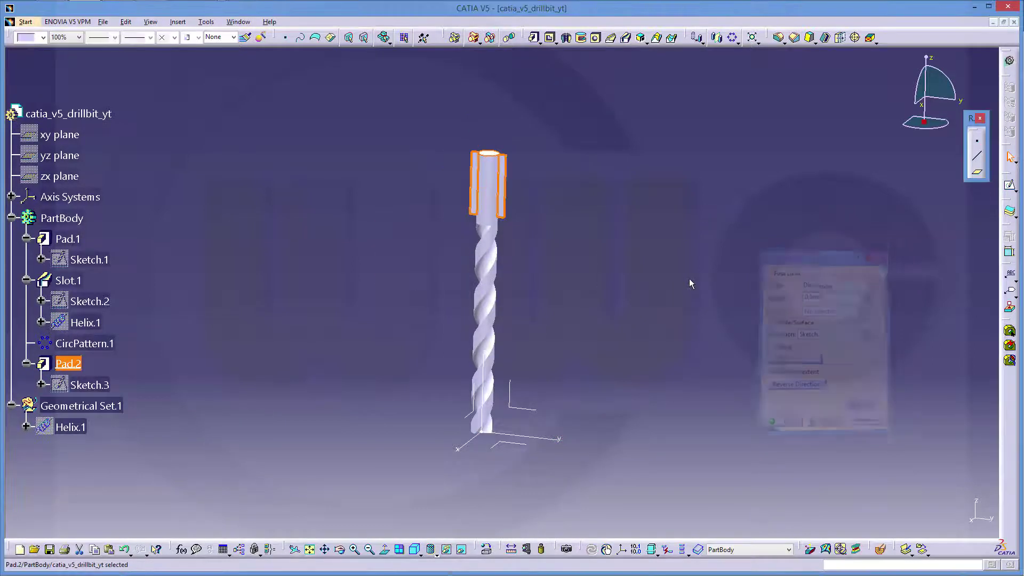
# Round four edges of the Pad.2 block on the shank with a 2 mm edge fillet.
pyautogui.moveTo(560, 229); pyautogui.dragTo(505, 287, button='middle')
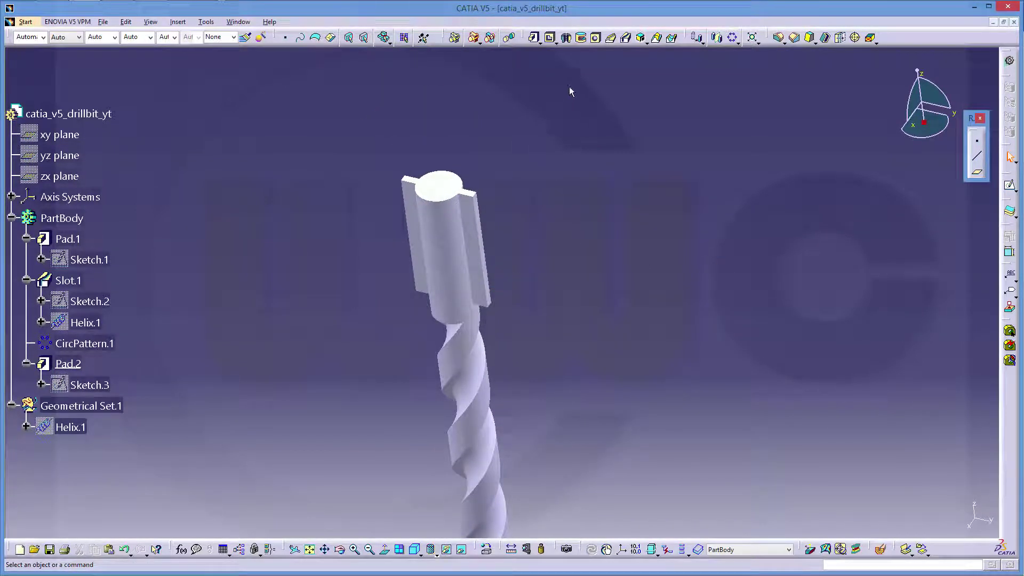
pyautogui.click(779, 37)
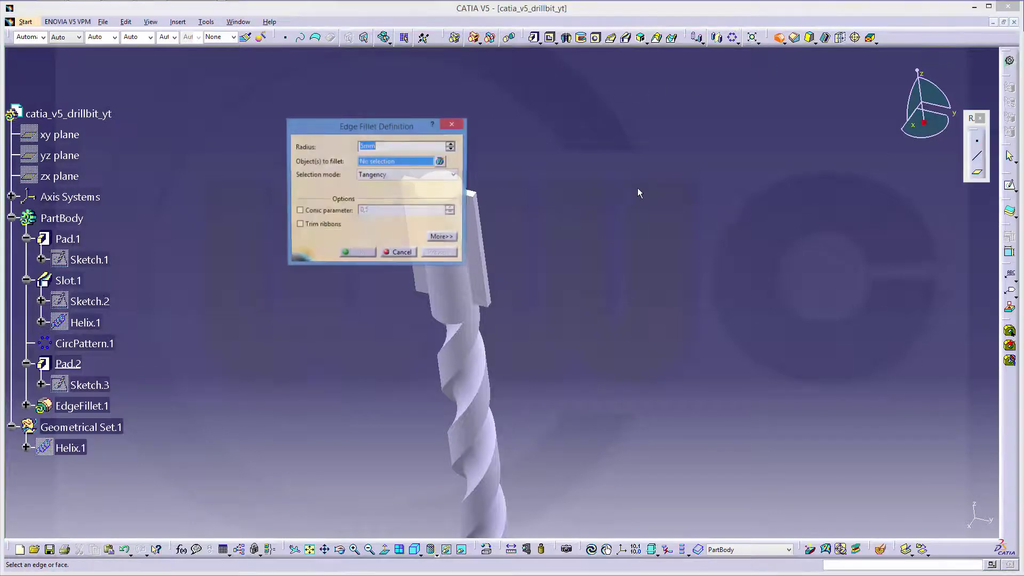
pyautogui.moveTo(381, 127); pyautogui.dragTo(314, 112)
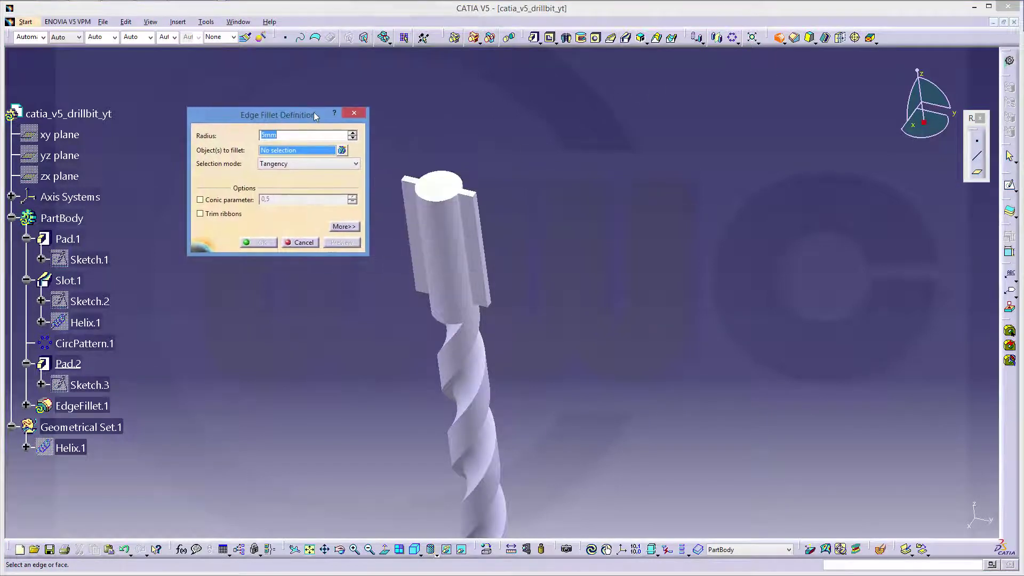
pyautogui.write('2')
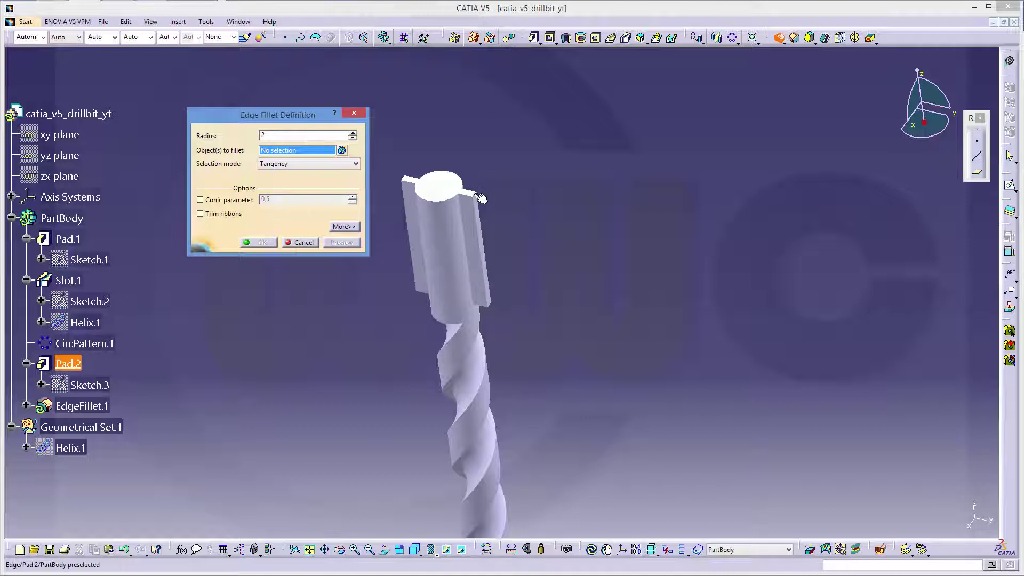
pyautogui.click(480, 196)
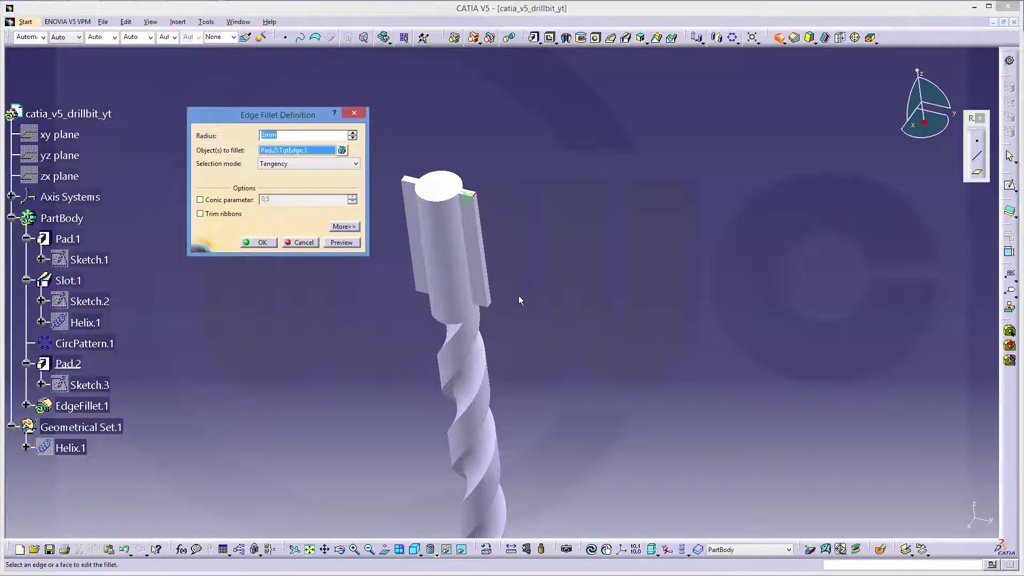
pyautogui.click(486, 307)
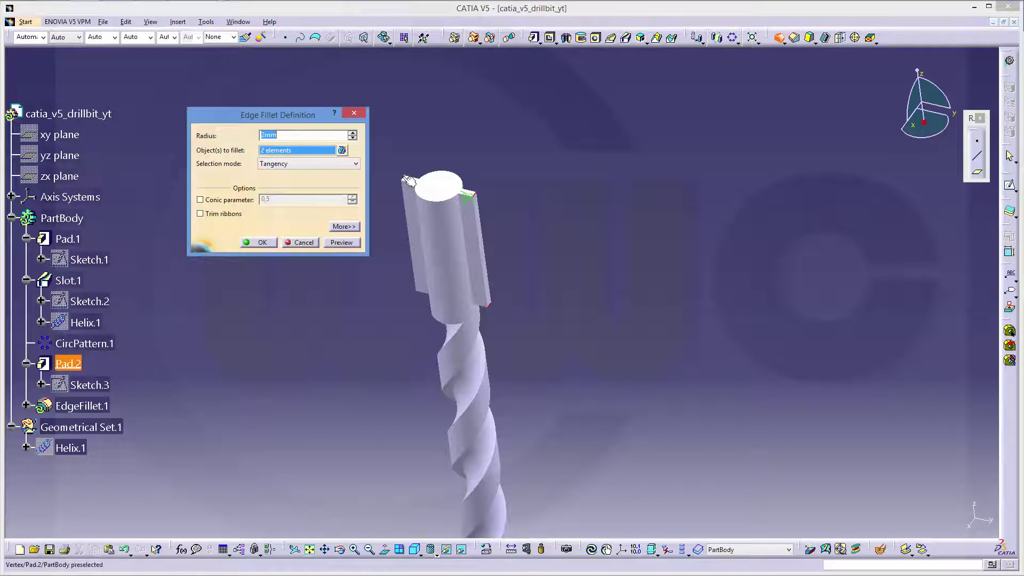
pyautogui.keyDown('ctrl'); pyautogui.moveTo(389, 194); pyautogui.dragTo(395, 155, button='middle'); pyautogui.keyUp('ctrl')
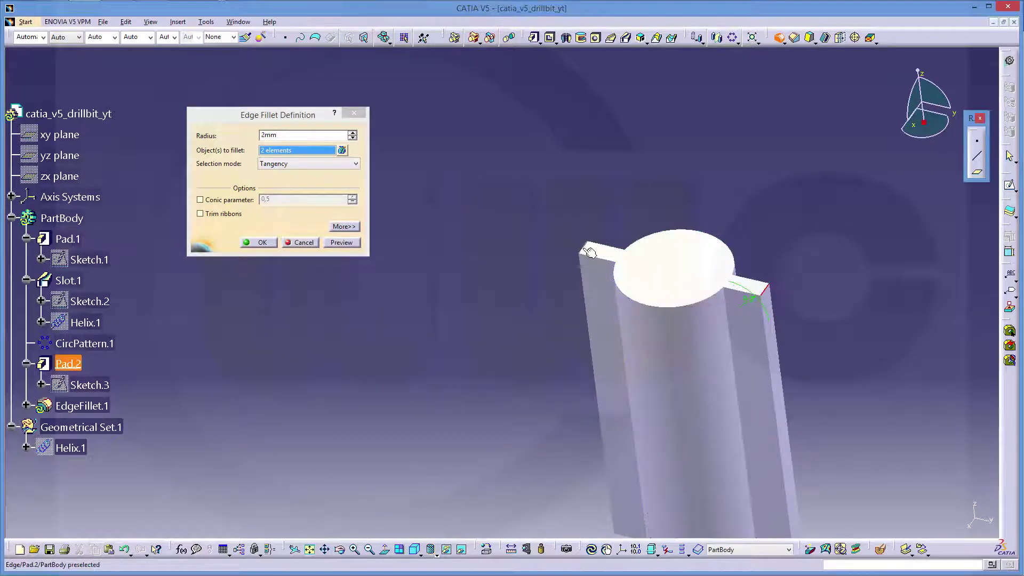
pyautogui.click(617, 411)
pyautogui.moveTo(617, 411); pyautogui.dragTo(636, 424, button='middle')
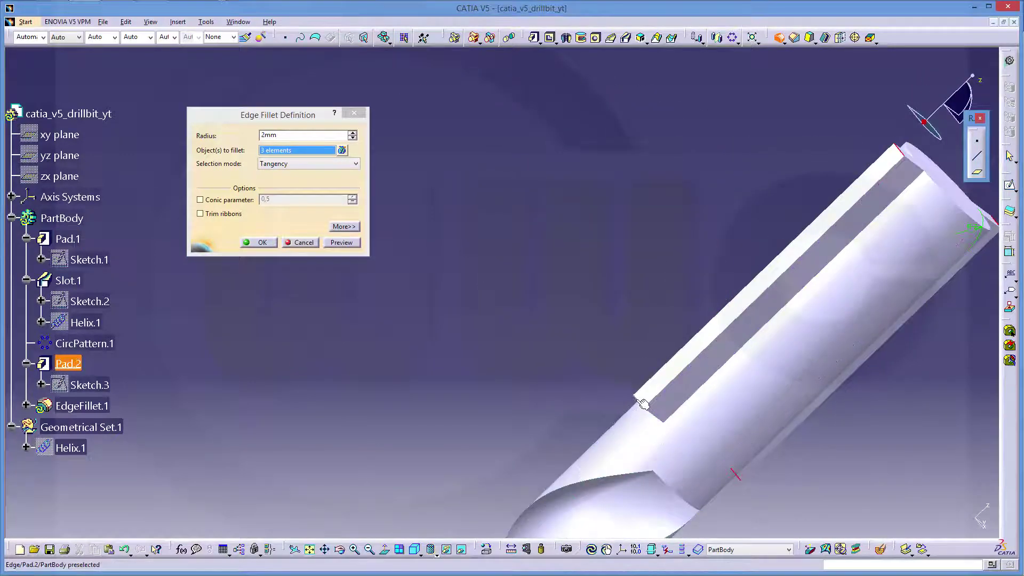
pyautogui.click(638, 404)
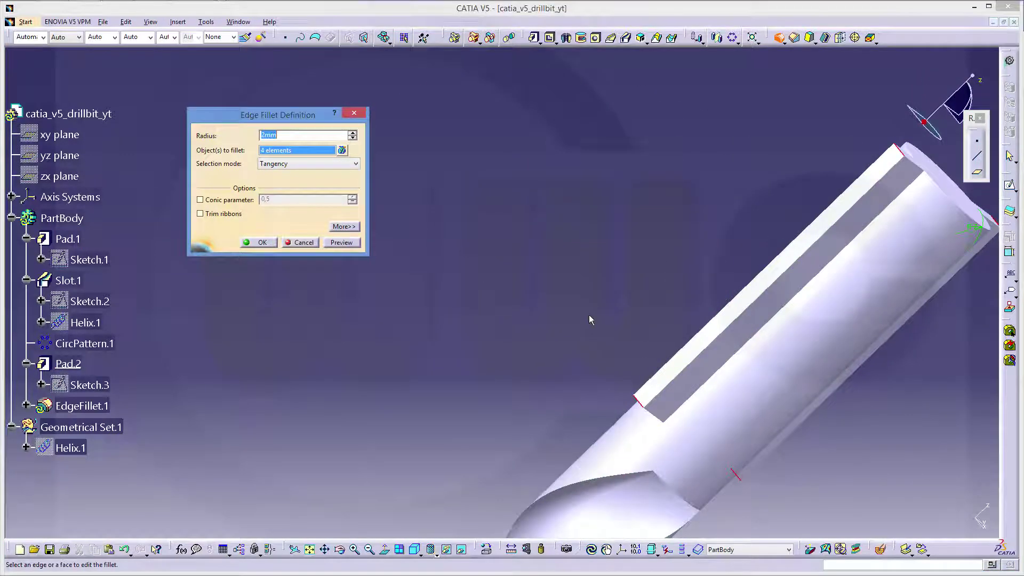
pyautogui.click(260, 243)
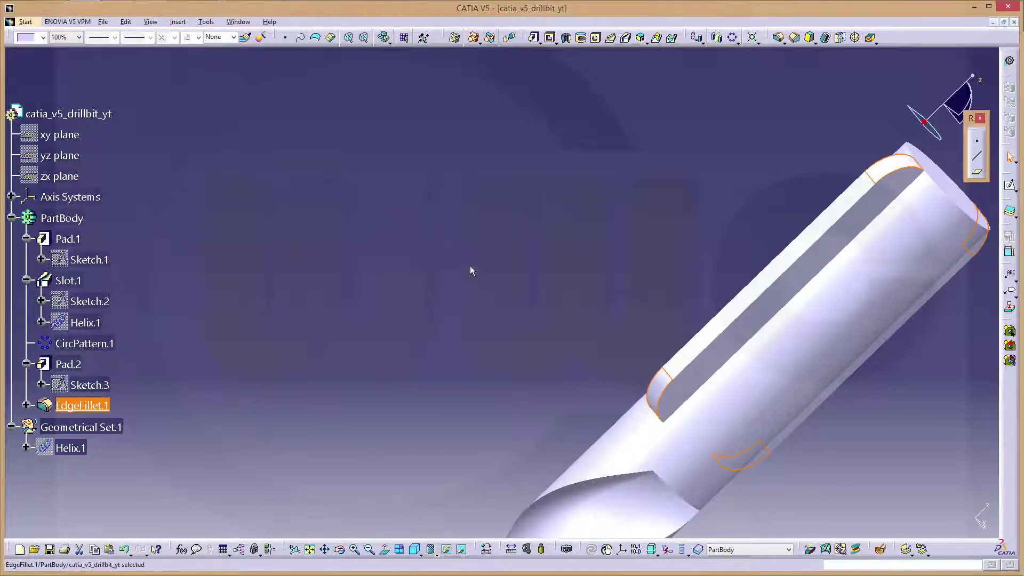
# Round the four long edges along the shank flat with a 1 mm edge fillet.
pyautogui.moveTo(558, 254); pyautogui.dragTo(449, 191, button='middle')
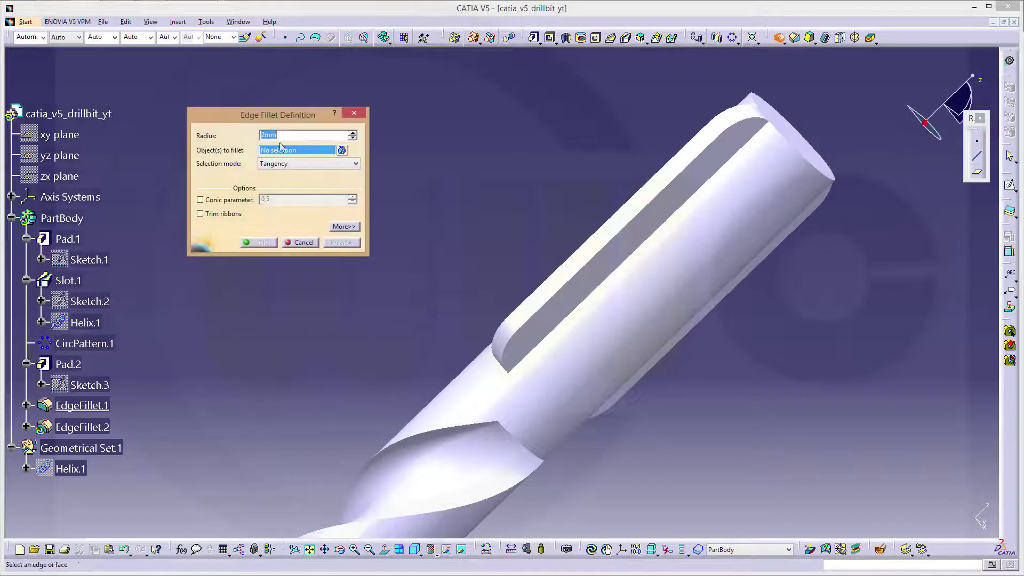
pyautogui.write('1')
pyautogui.click(545, 346)
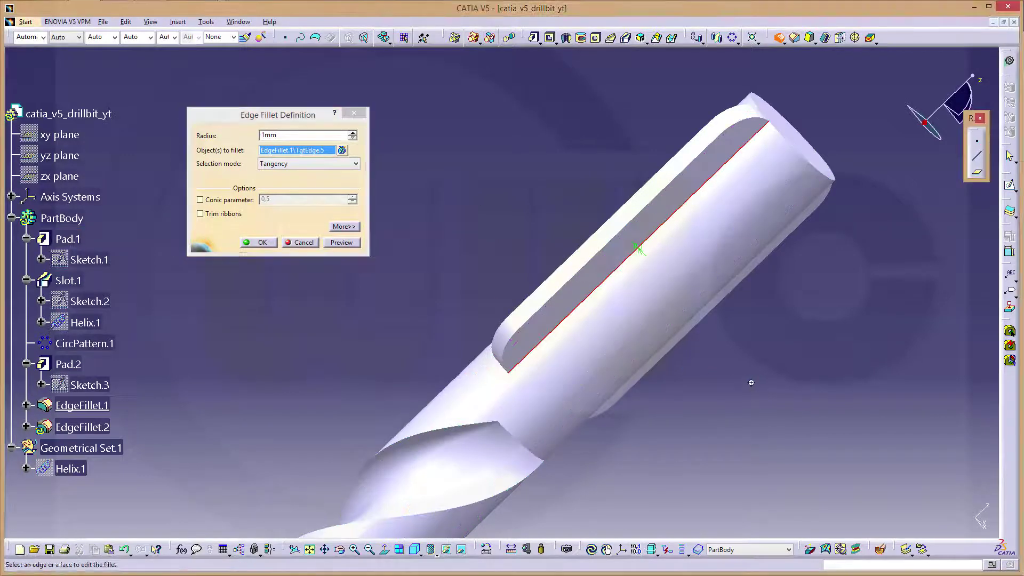
pyautogui.moveTo(546, 347); pyautogui.dragTo(620, 339, button='middle')
pyautogui.click(685, 349)
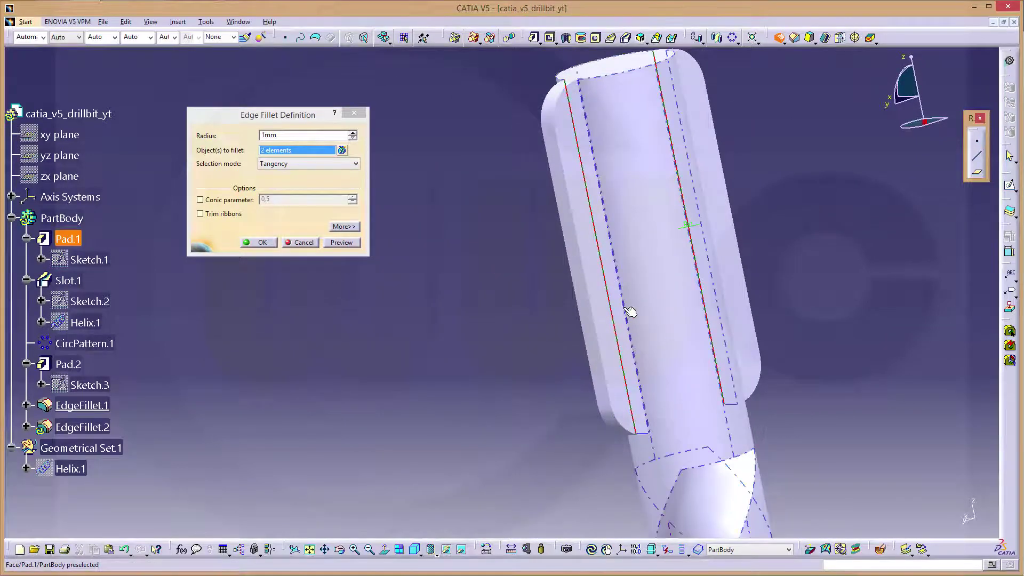
pyautogui.click(630, 313)
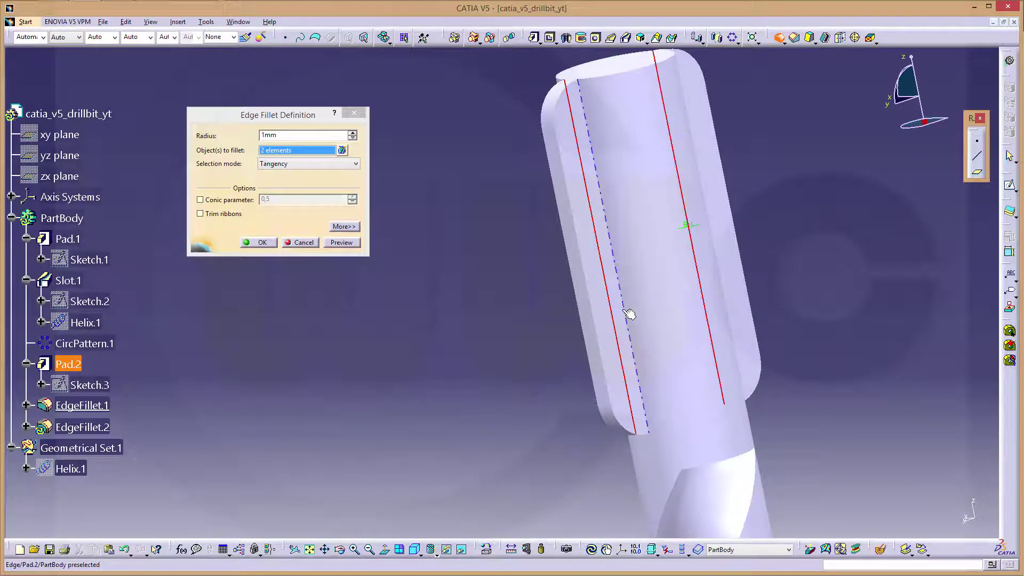
pyautogui.moveTo(845, 295); pyautogui.dragTo(681, 304, button='middle')
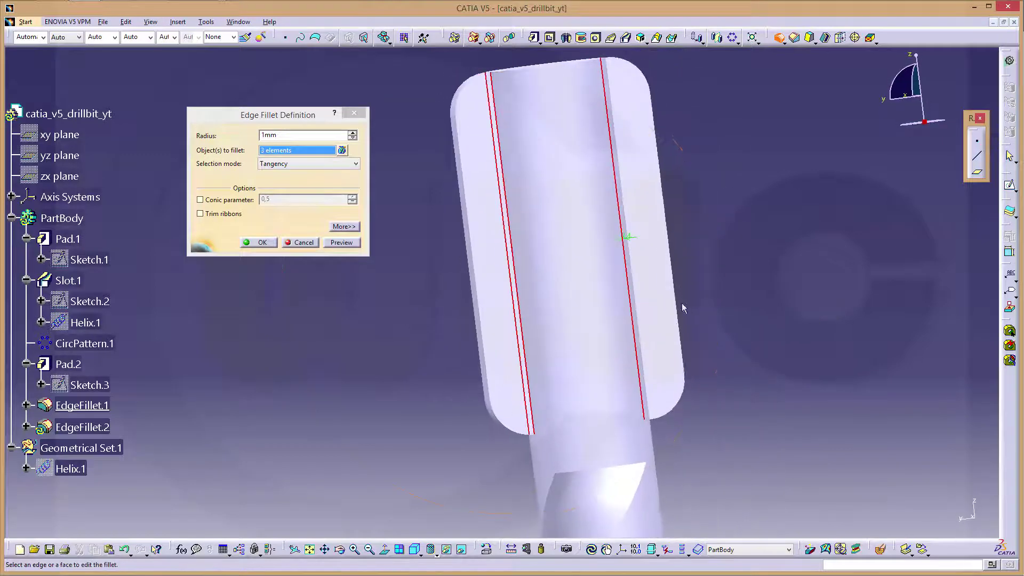
pyautogui.click(629, 252)
pyautogui.click(261, 243)
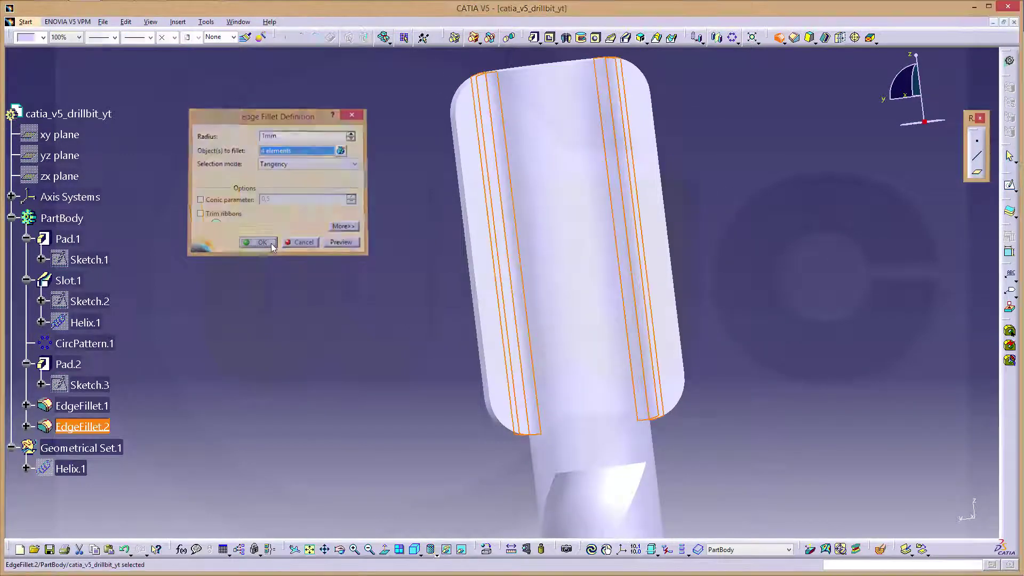
pyautogui.moveTo(405, 242); pyautogui.dragTo(571, 430, button='middle')
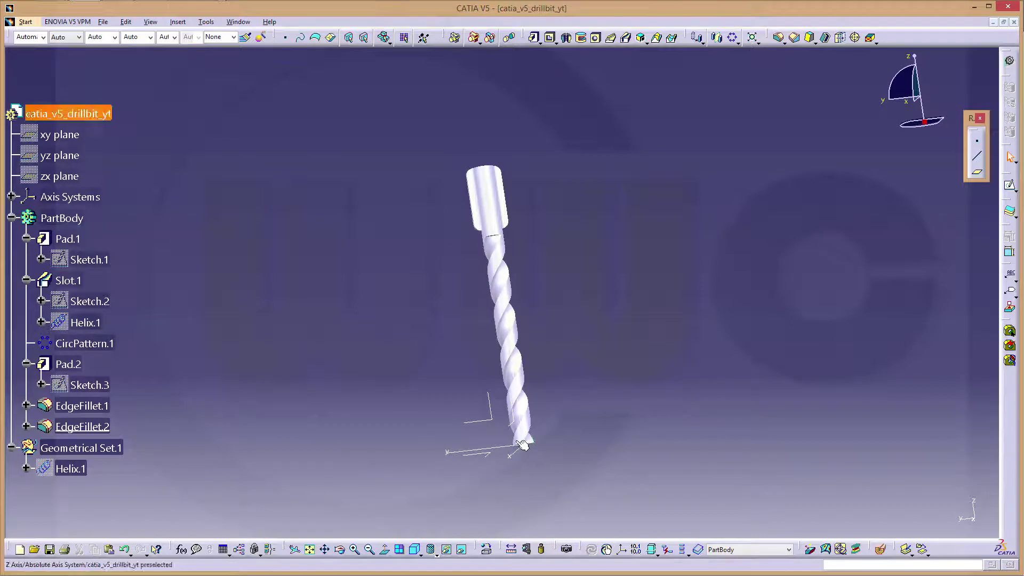
# Collapse the Slot.1 and Pad.2 branches and define Pad.1 as the in-work object.
pyautogui.click(25, 280)
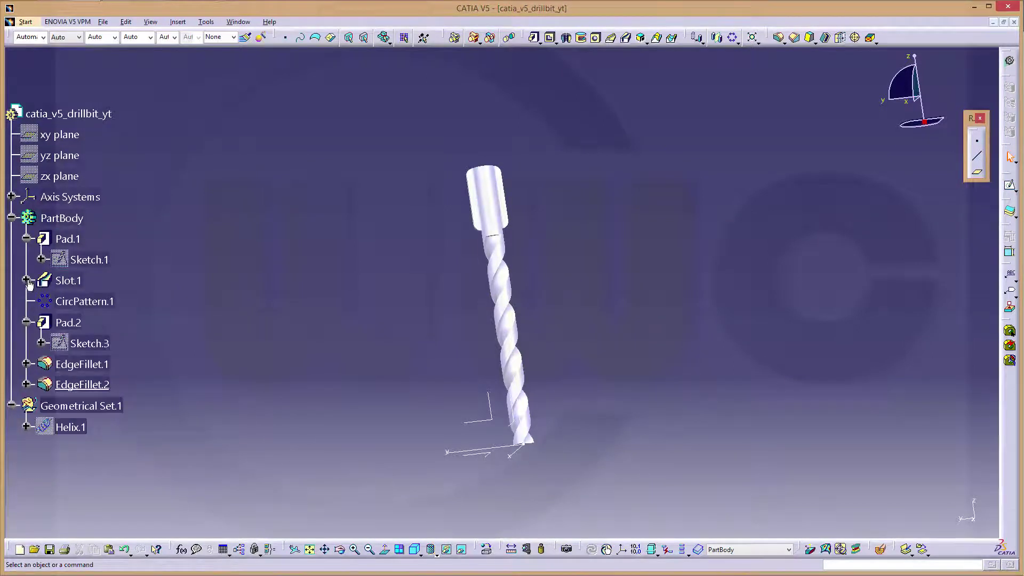
pyautogui.click(25, 323)
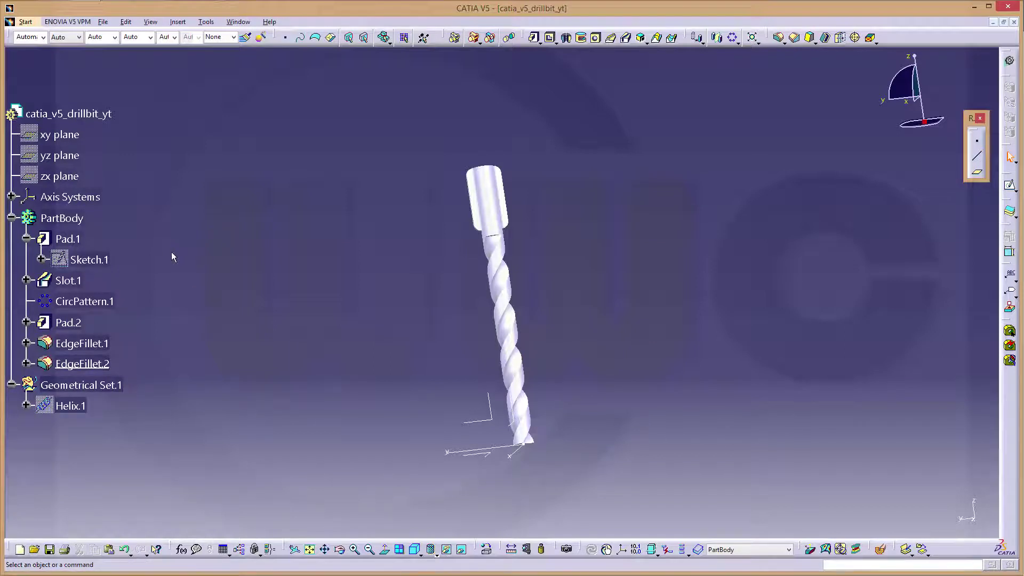
pyautogui.rightClick(79, 247)
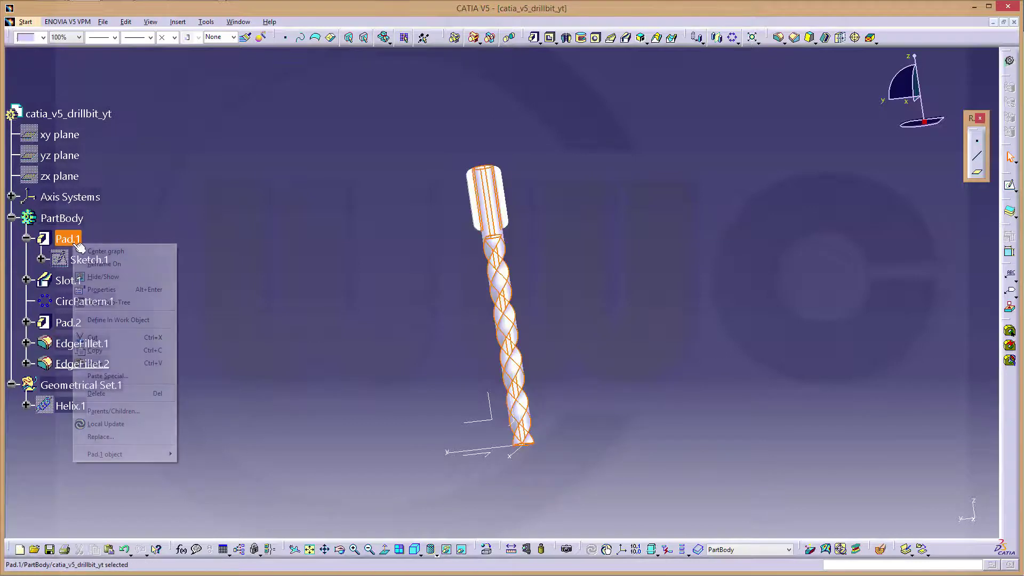
pyautogui.click(115, 320)
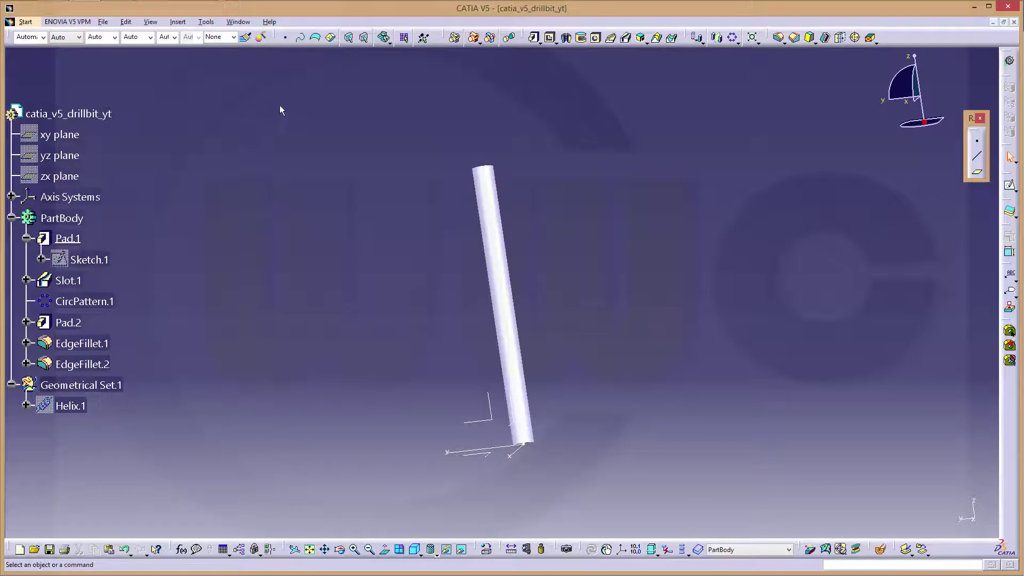
# Chamfer the cylinder's bottom edge by 3 mm at 45deg.
pyautogui.click(795, 38)
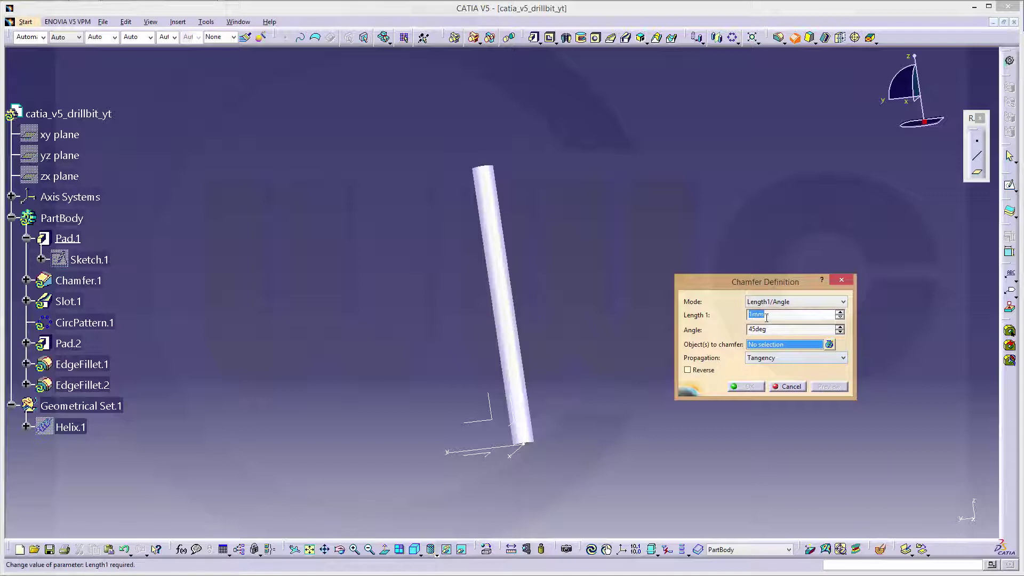
pyautogui.write('3')
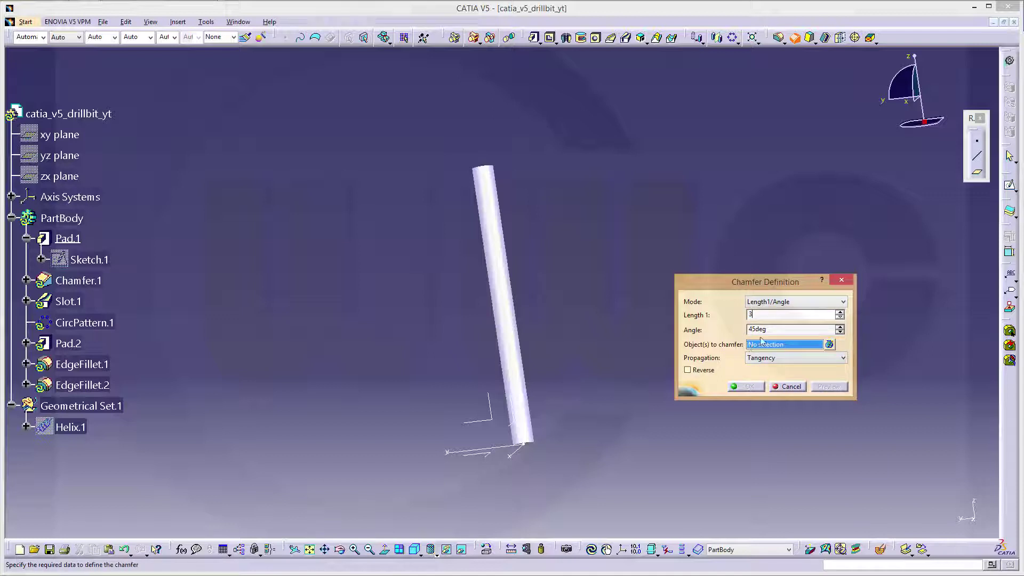
pyautogui.click(638, 338)
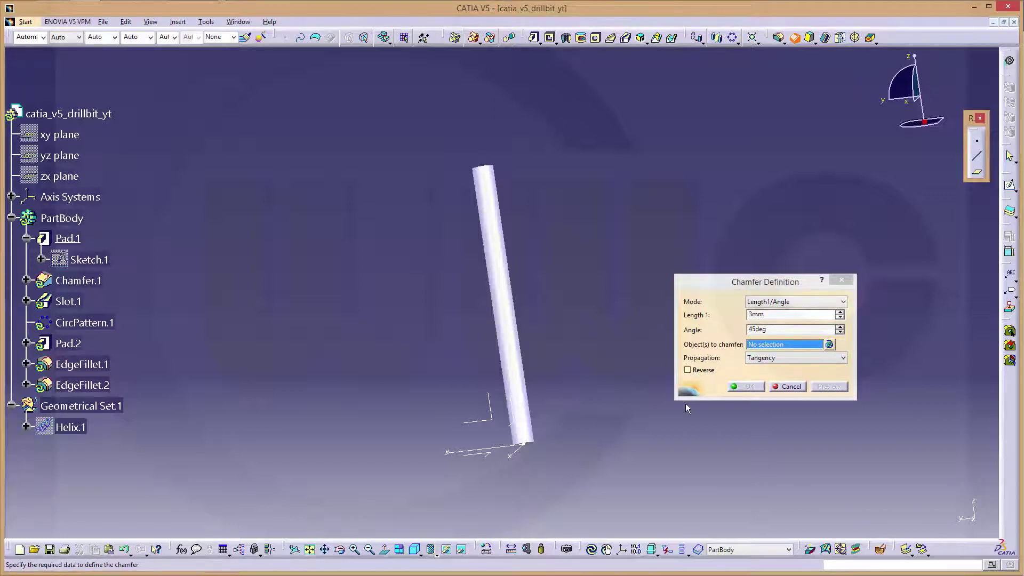
pyautogui.moveTo(574, 474); pyautogui.dragTo(577, 411, button='middle')
pyautogui.click(521, 486)
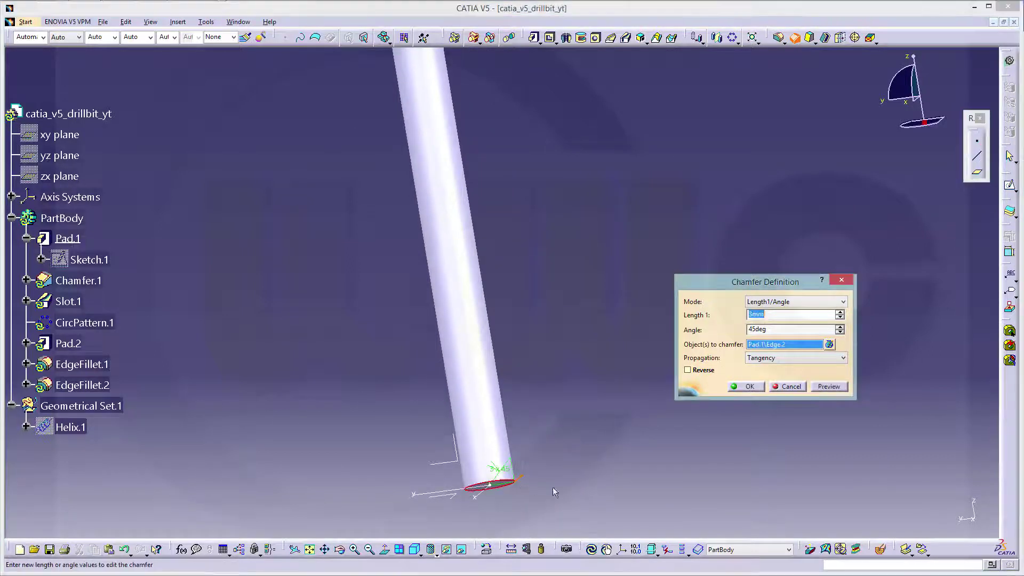
pyautogui.click(827, 387)
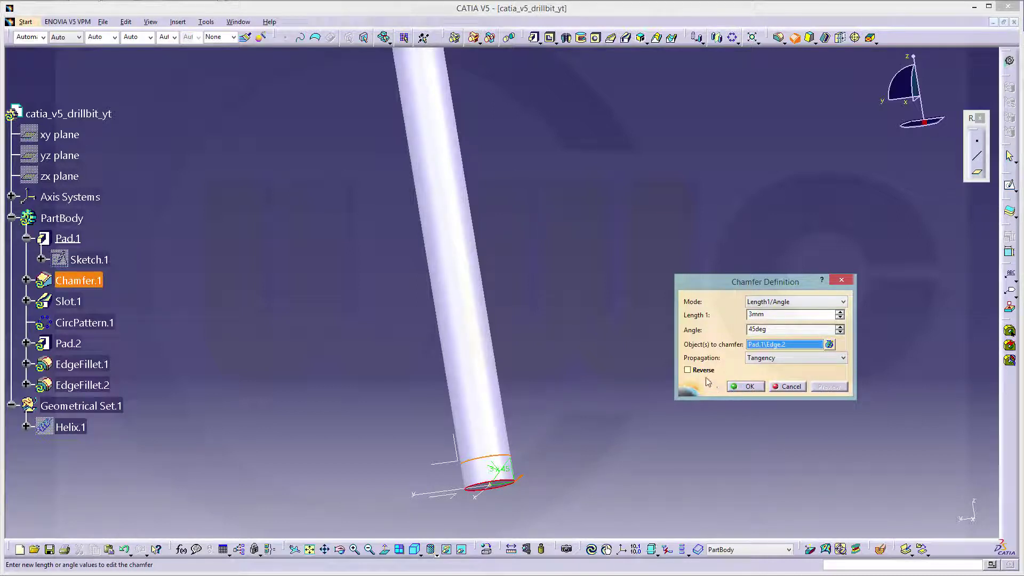
pyautogui.click(749, 387)
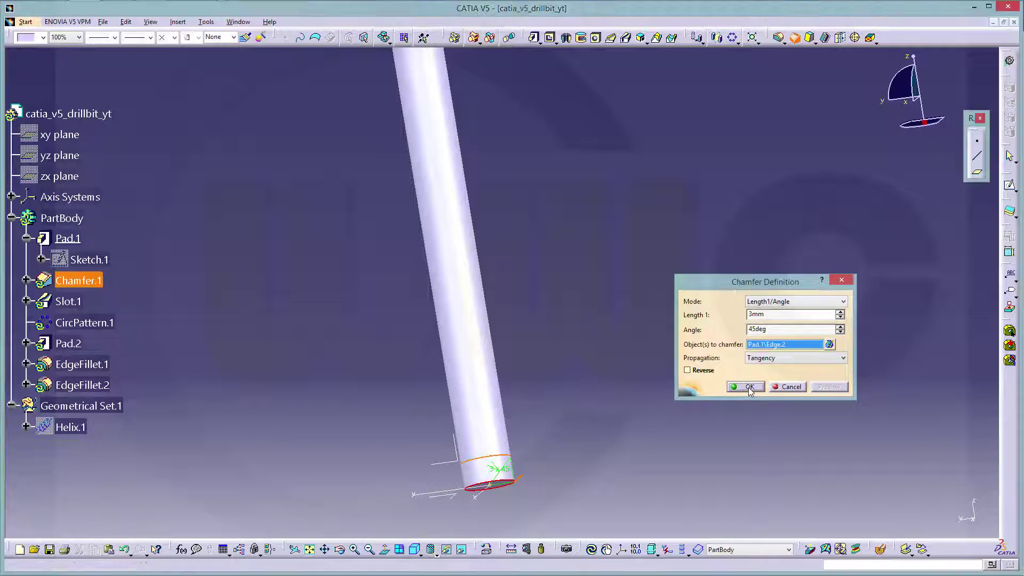
pyautogui.moveTo(619, 408); pyautogui.dragTo(449, 386, button='middle')
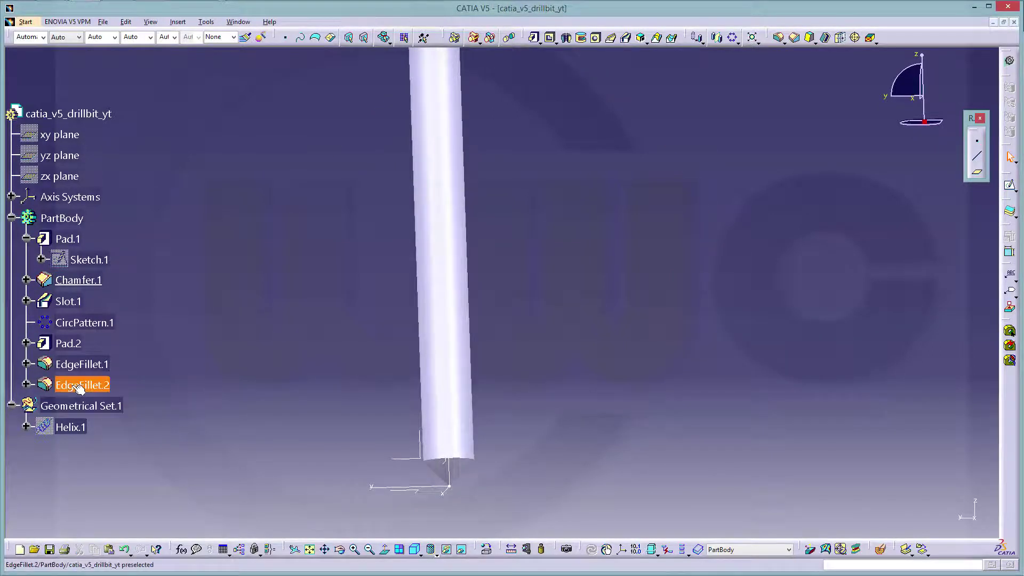
# Define PartBody as the in-work object again and zoom around the finished drill bit.
pyautogui.click(72, 218)
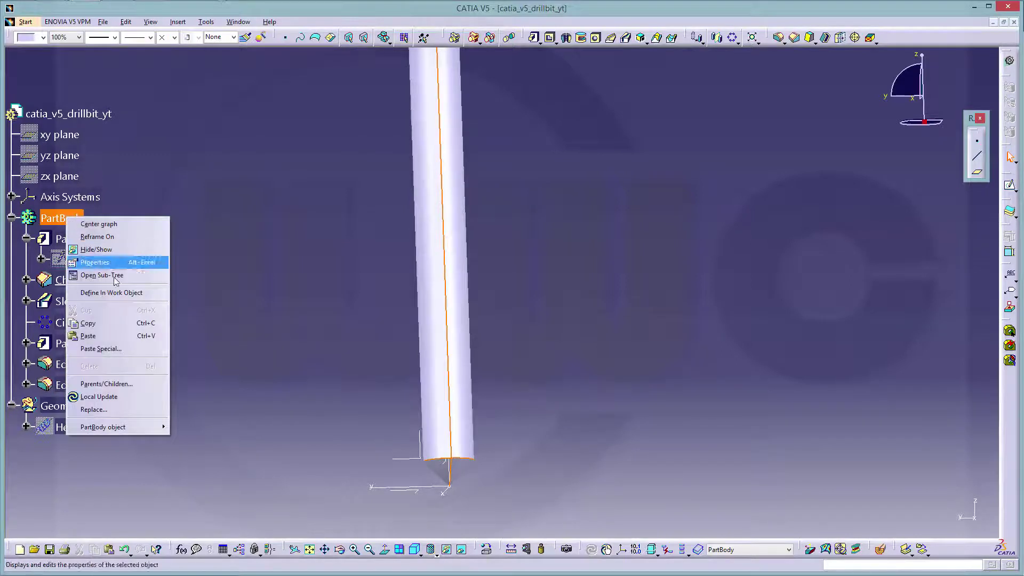
pyautogui.click(106, 292)
pyautogui.moveTo(478, 328); pyautogui.dragTo(619, 422, button='middle')
pyautogui.moveTo(402, 328); pyautogui.dragTo(438, 260, button='middle')
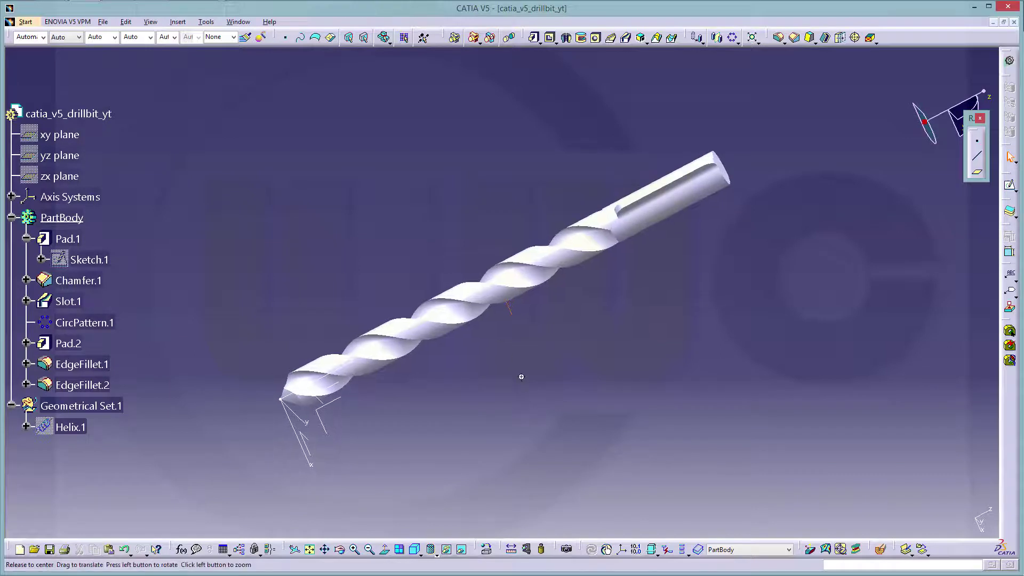
pyautogui.moveTo(521, 377); pyautogui.dragTo(525, 393, button='middle')
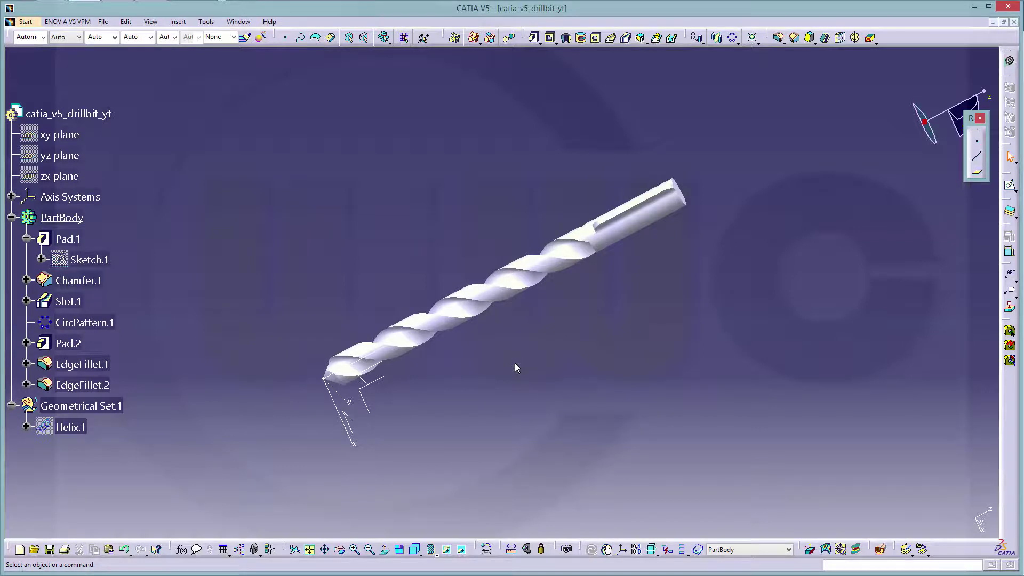
pyautogui.moveTo(520, 366); pyautogui.dragTo(530, 340, button='middle')
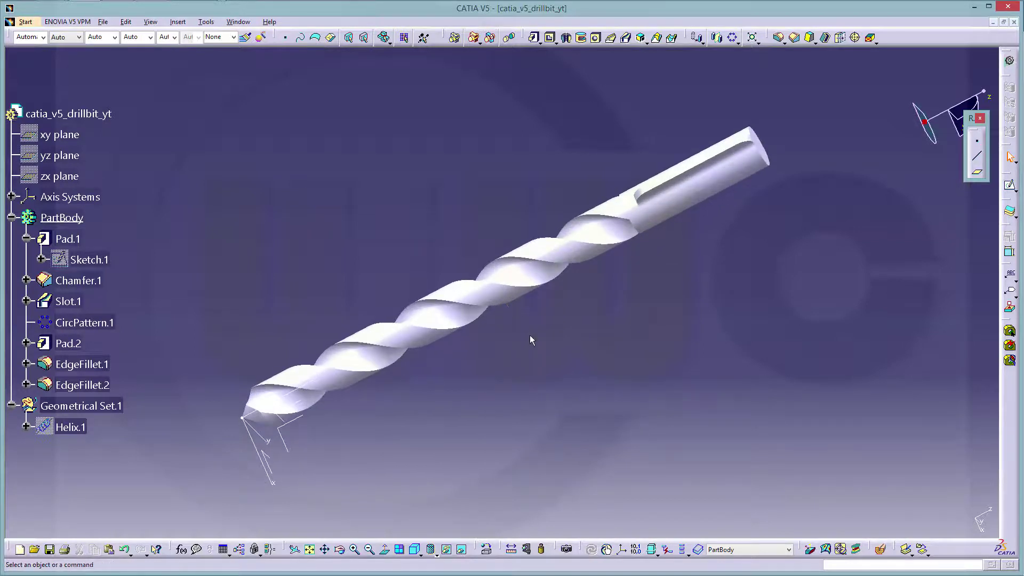